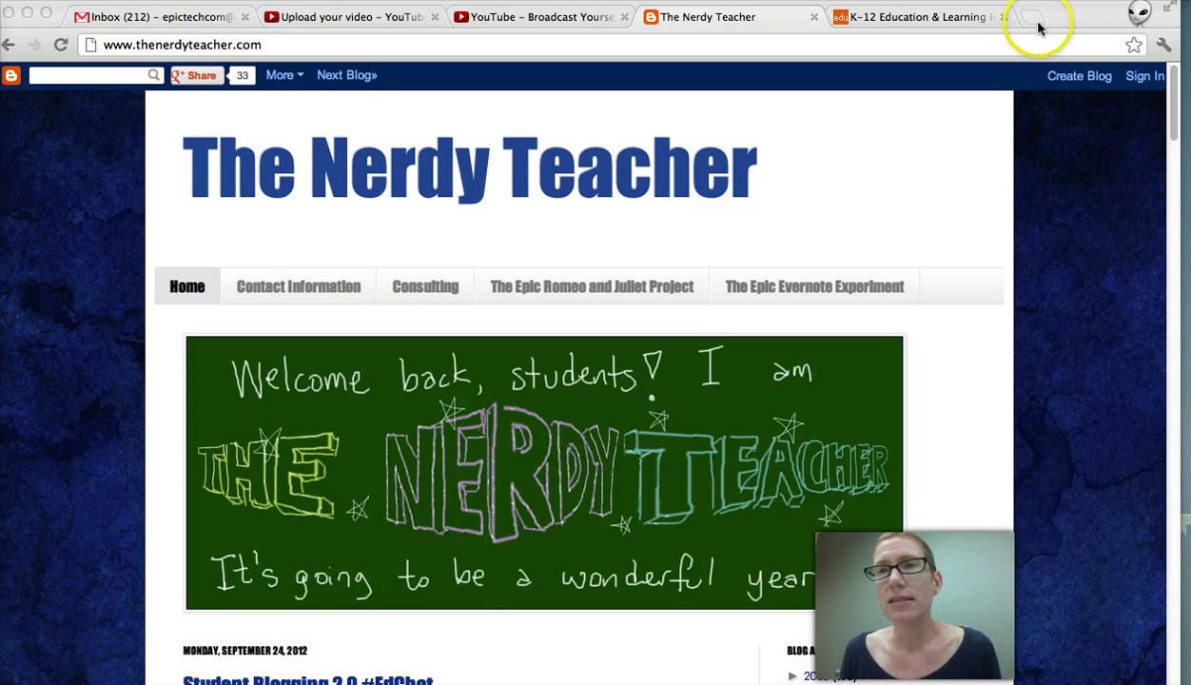
Open the Chrome Web Store in a new browser tab.
left_click(1034, 19)
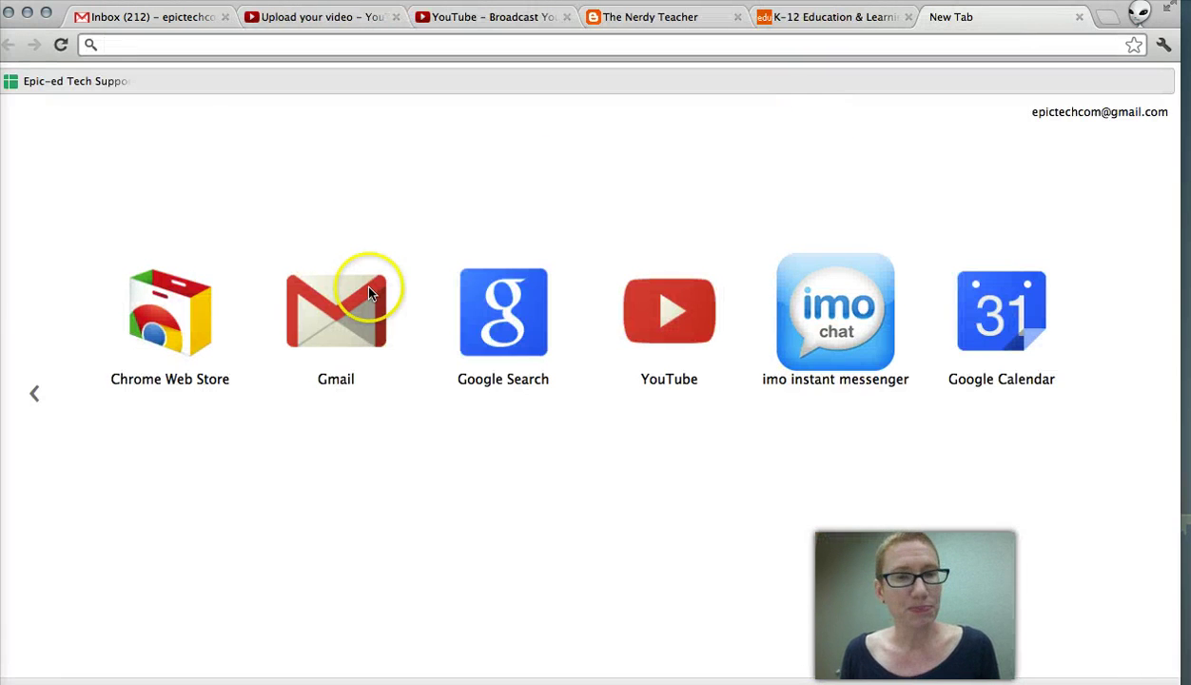
left_click(34, 398)
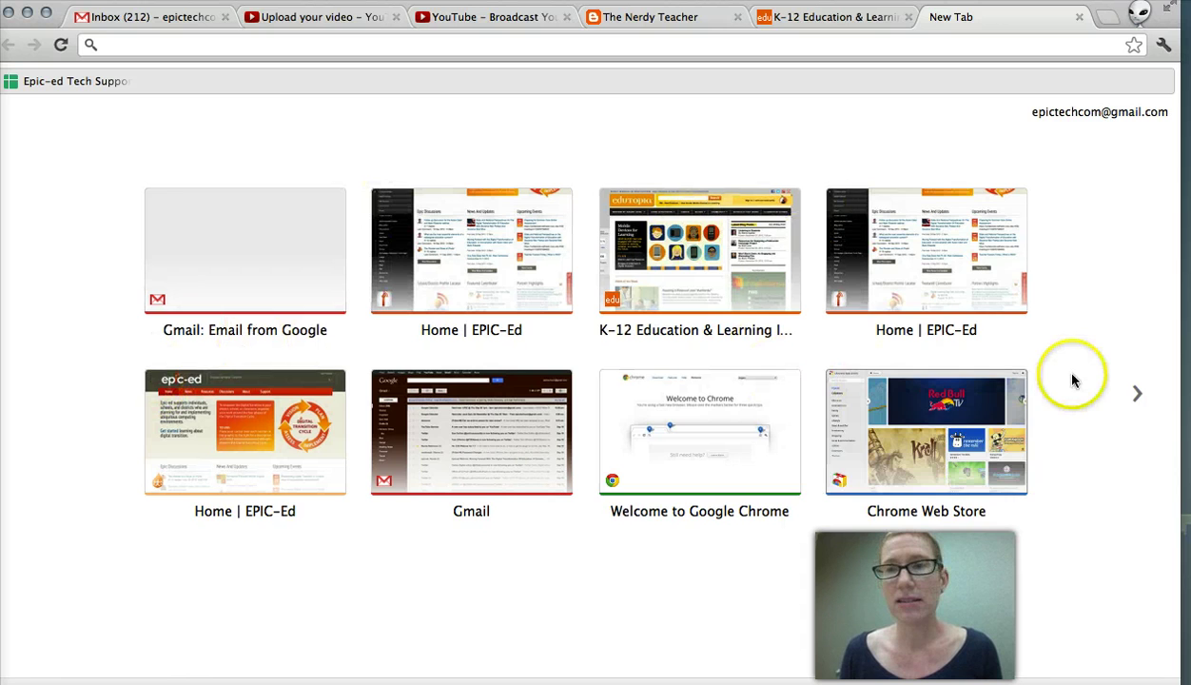
left_click(1136, 393)
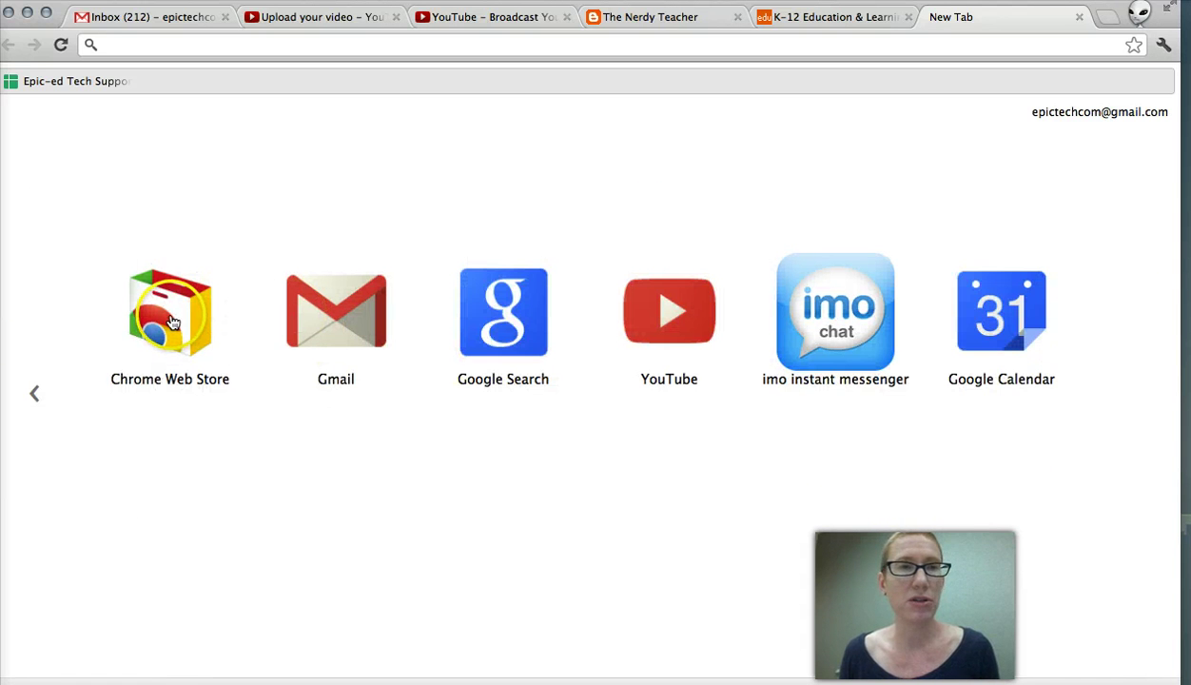
left_click(173, 325)
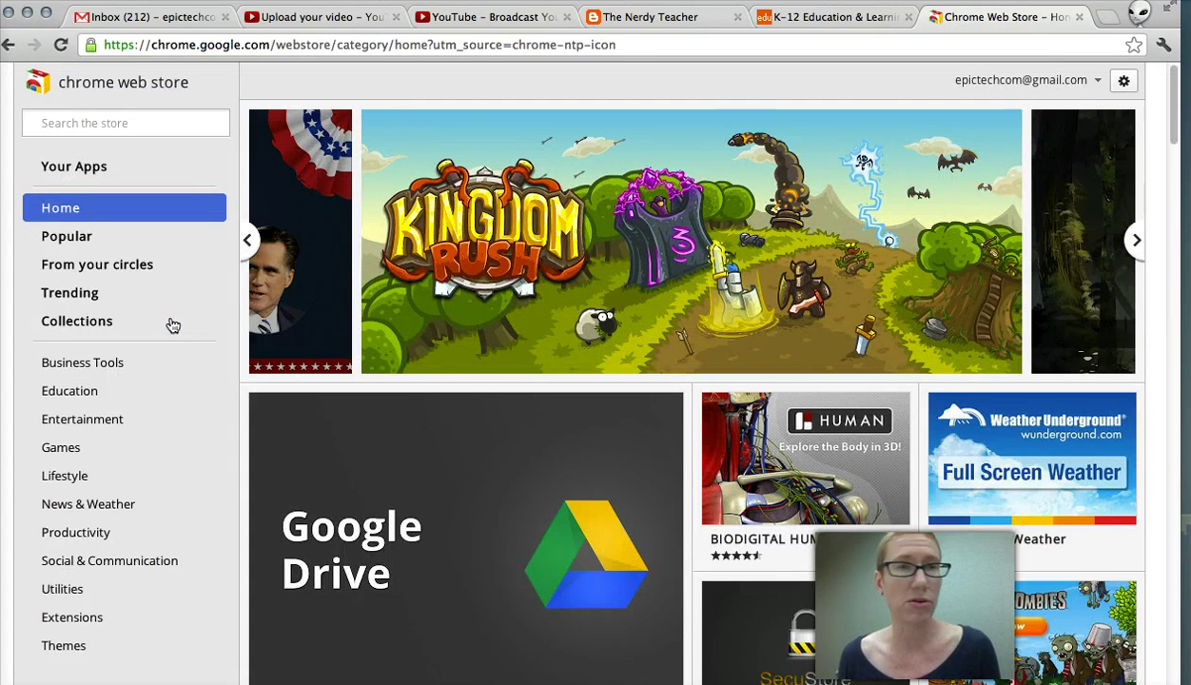
Search the Chrome Web Store for "rss feed reader".
left_click(52, 127)
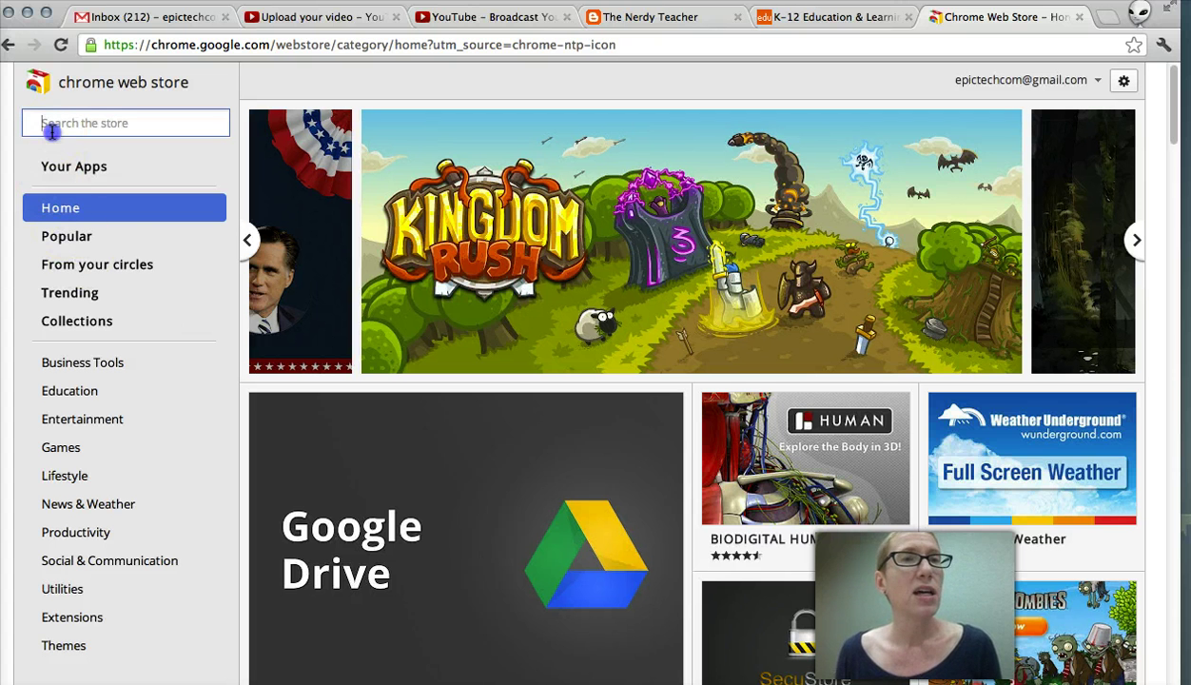
type("Rss")
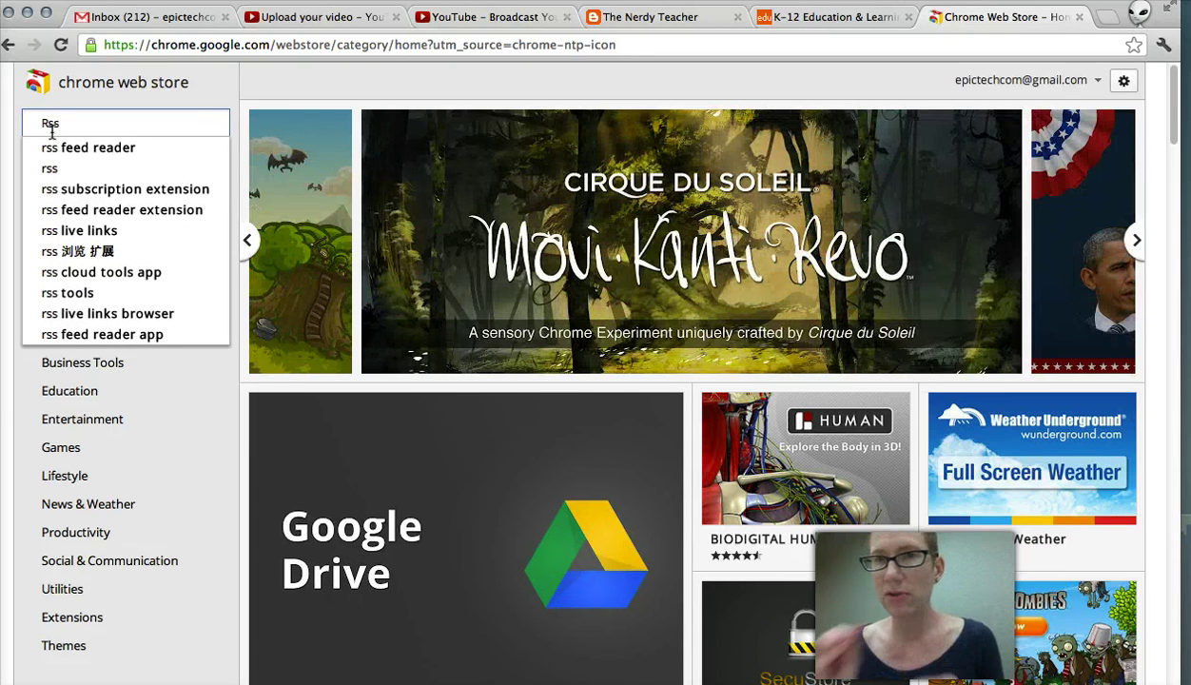
left_click(63, 150)
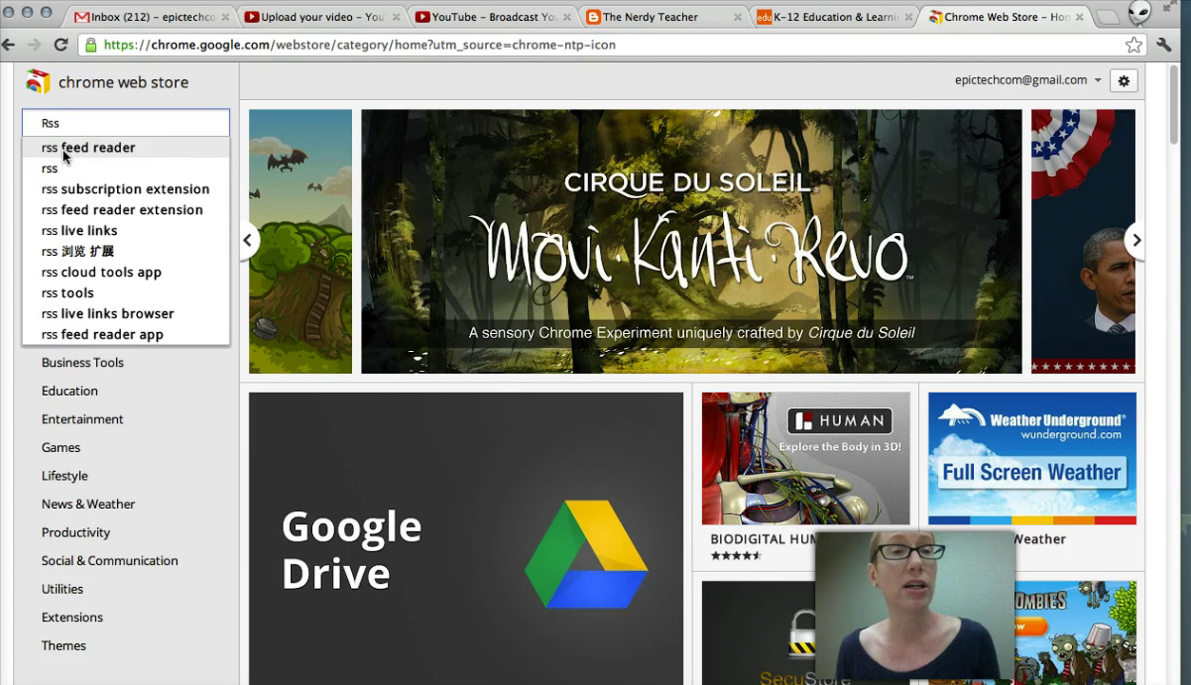
left_click(63, 150)
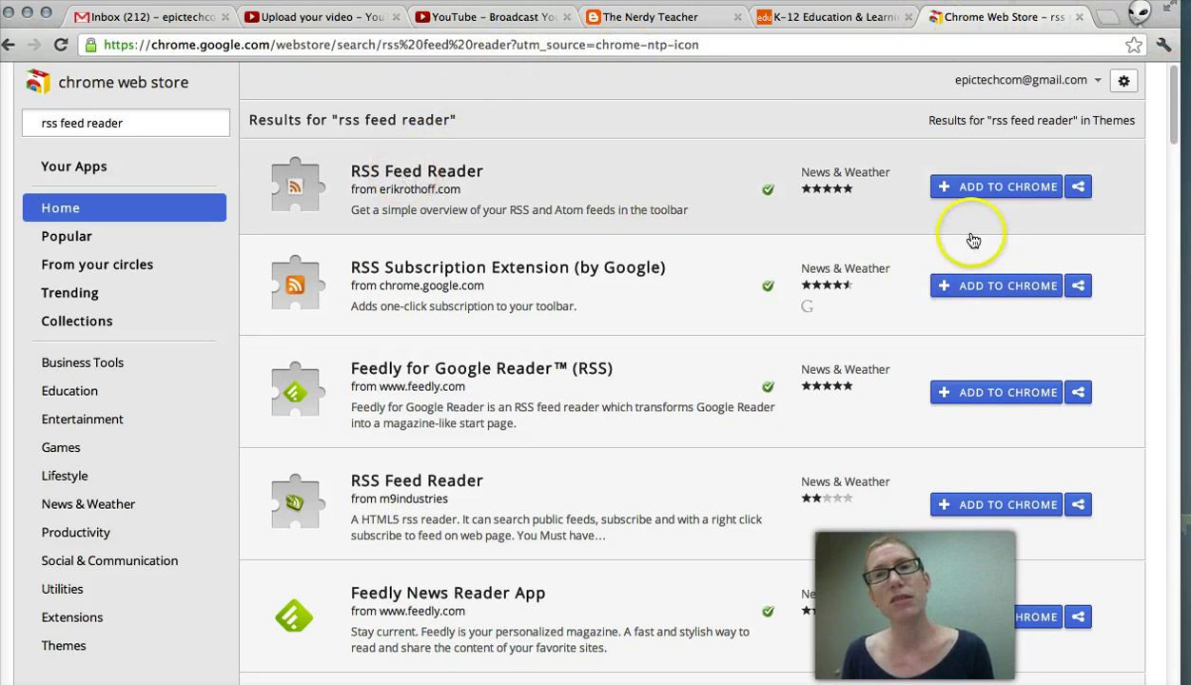
Add the RSS Feed Reader extension from erikrothoff.com to Chrome and dismiss the installation notice.
left_click(979, 191)
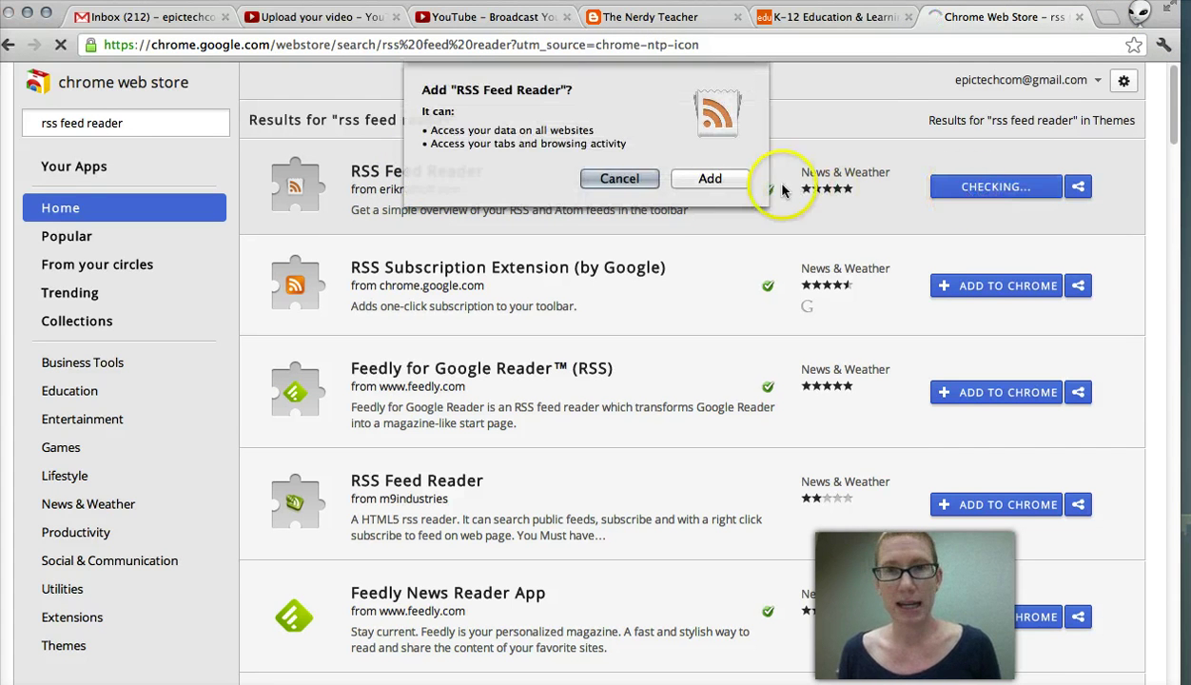
left_click(710, 179)
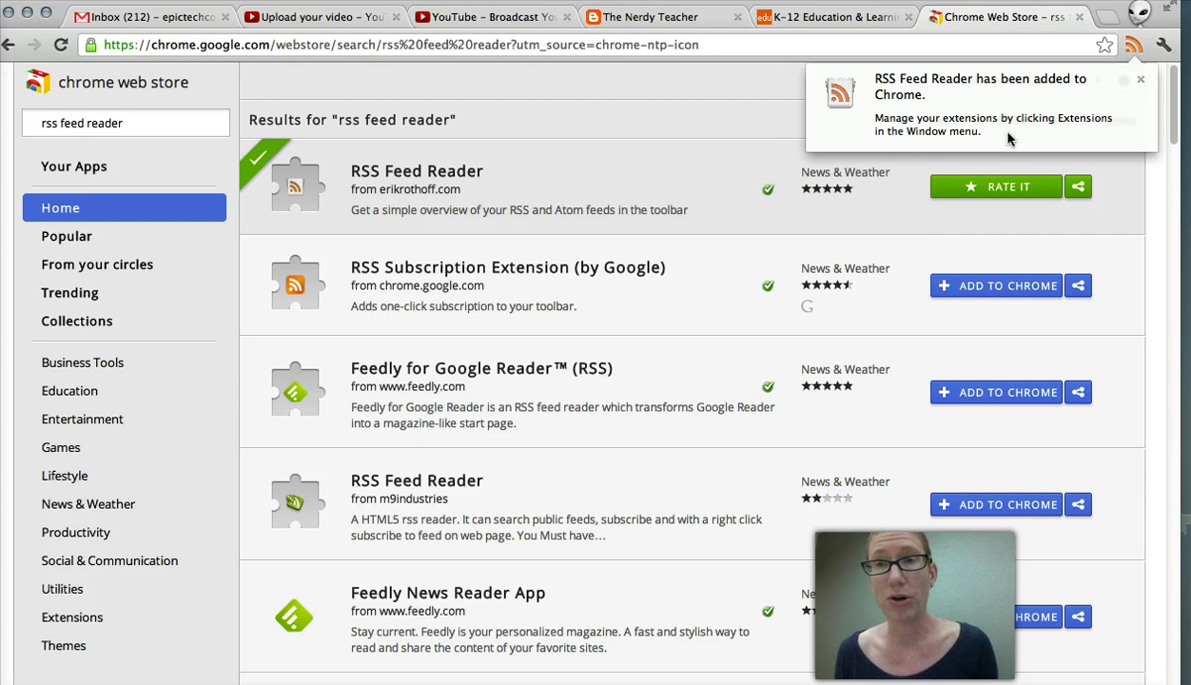
left_click(1140, 79)
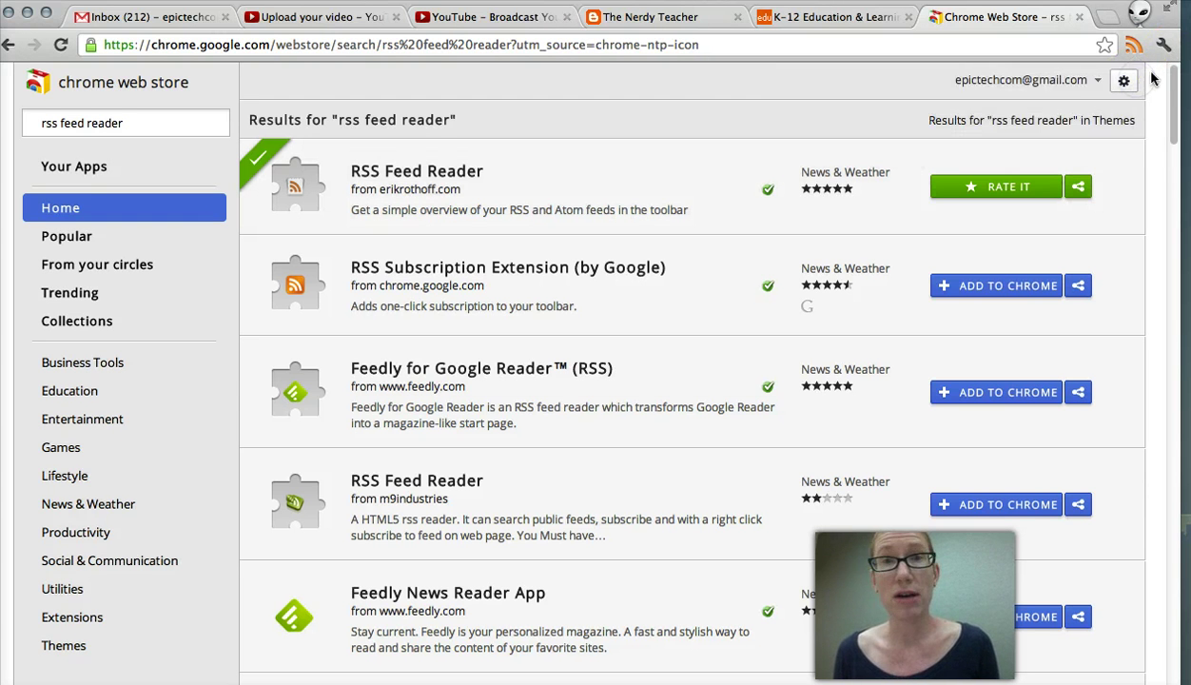
Open the options page of the RSS Feed Reader extension from Chrome's extension list.
left_click(1162, 48)
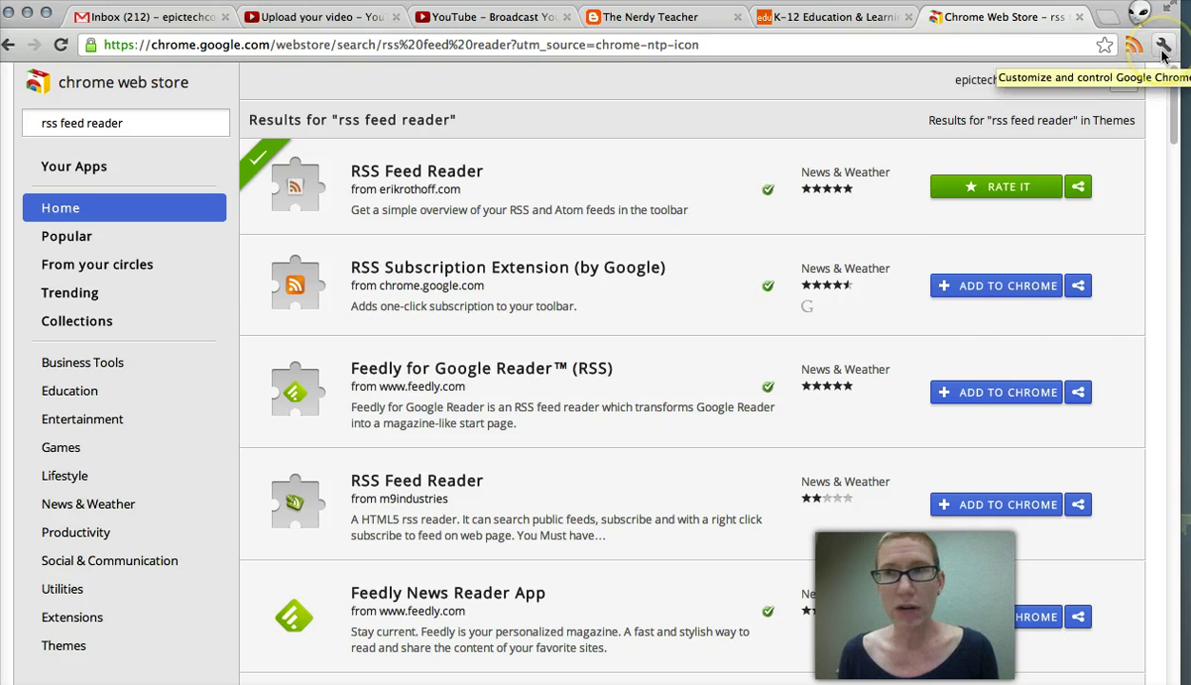
left_click(1162, 47)
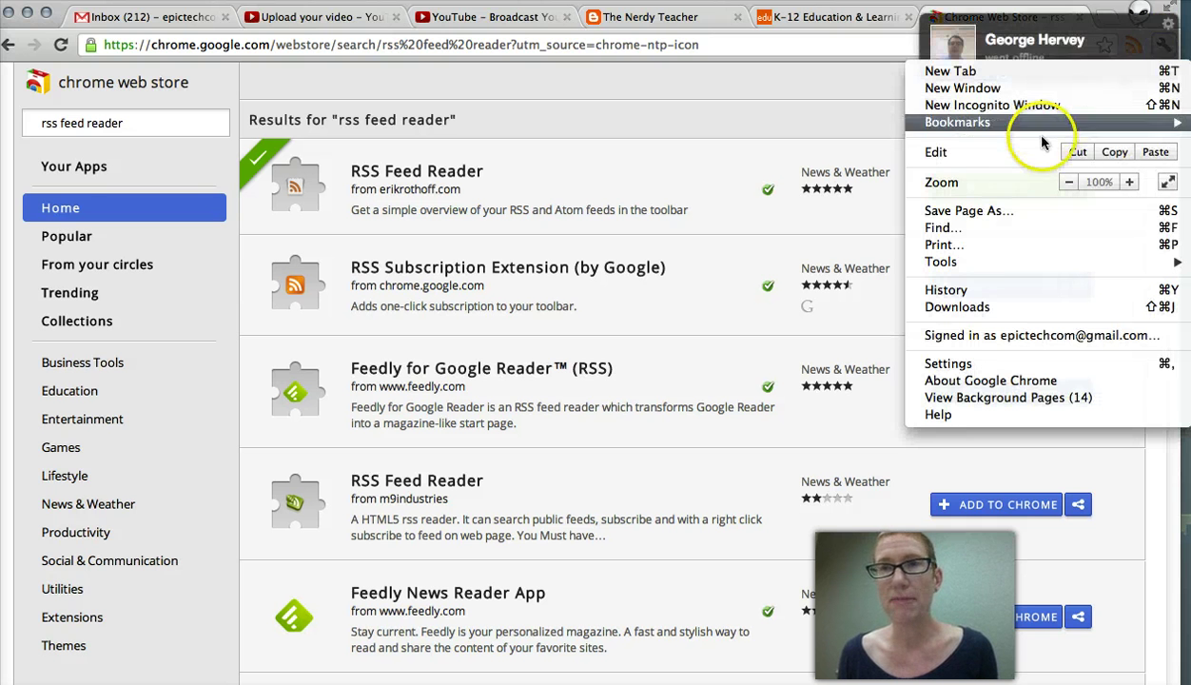
mouse_move(992, 260)
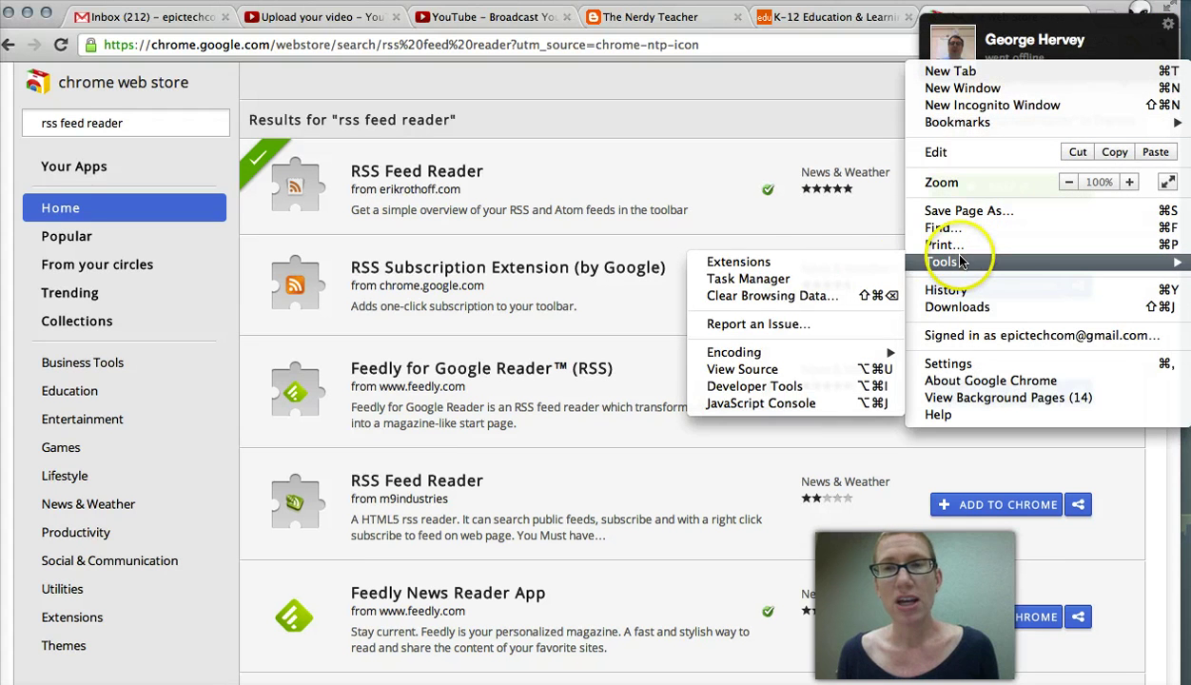
left_click(804, 266)
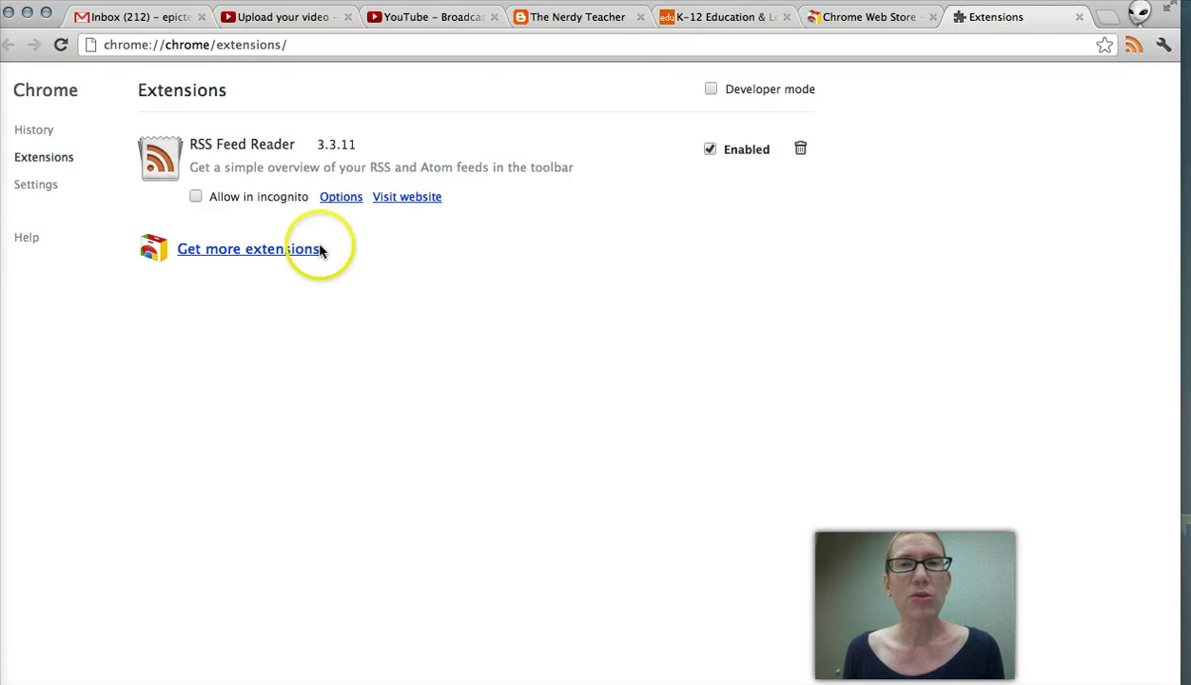
left_click(340, 198)
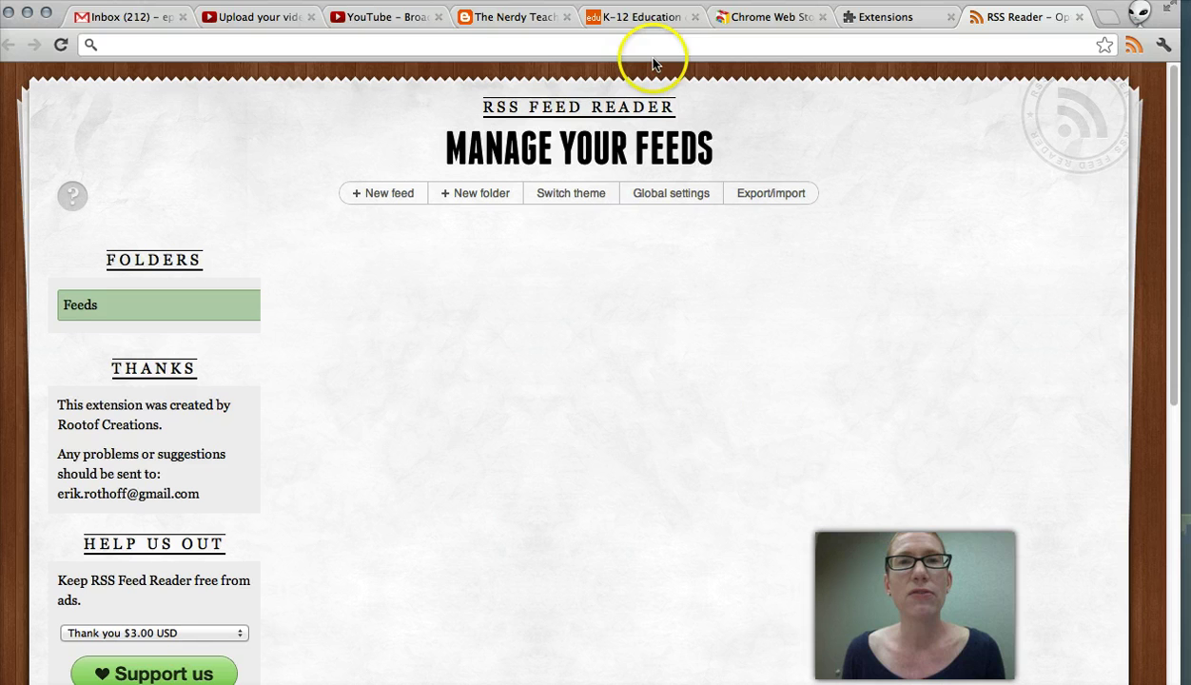
Open the Atom feed for posts from the subscription options on The Nerdy Teacher blog.
left_click(510, 22)
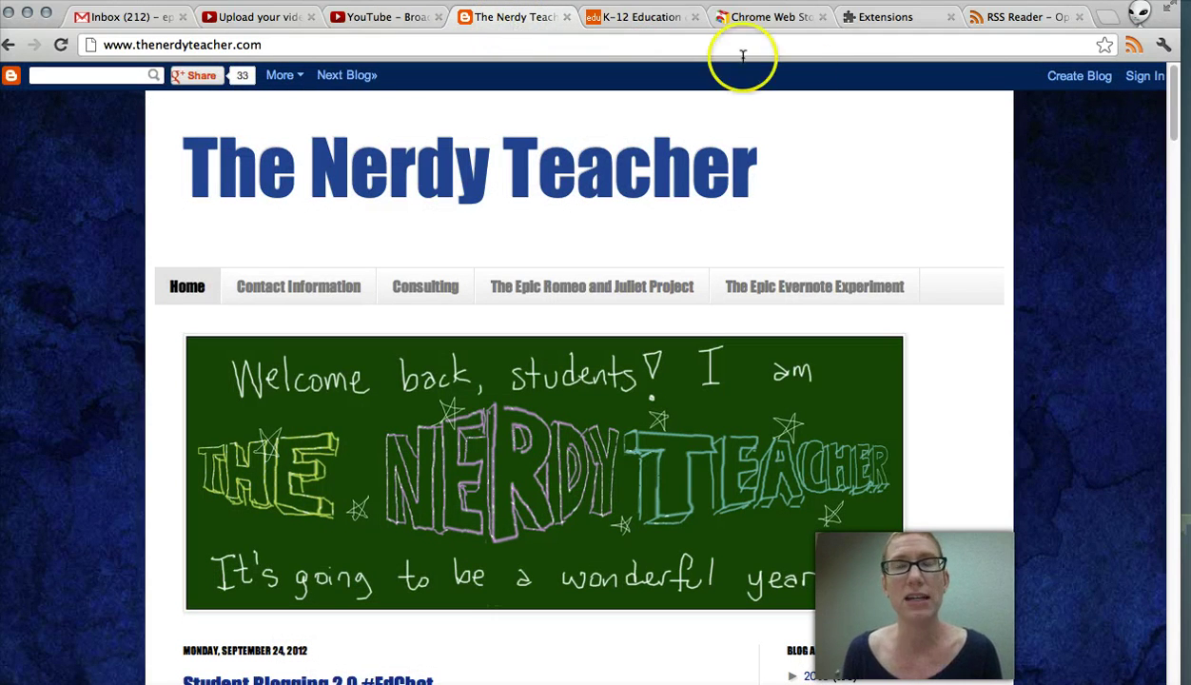
left_click_drag(1176, 119, 1166, 305)
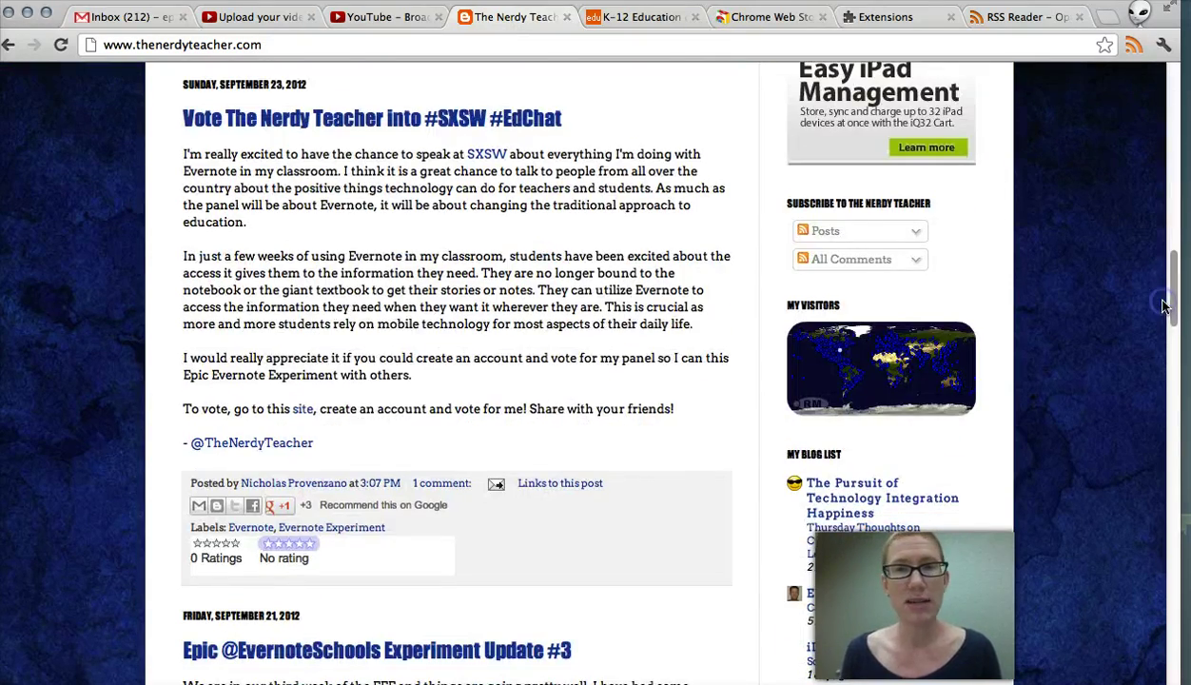
left_click(822, 234)
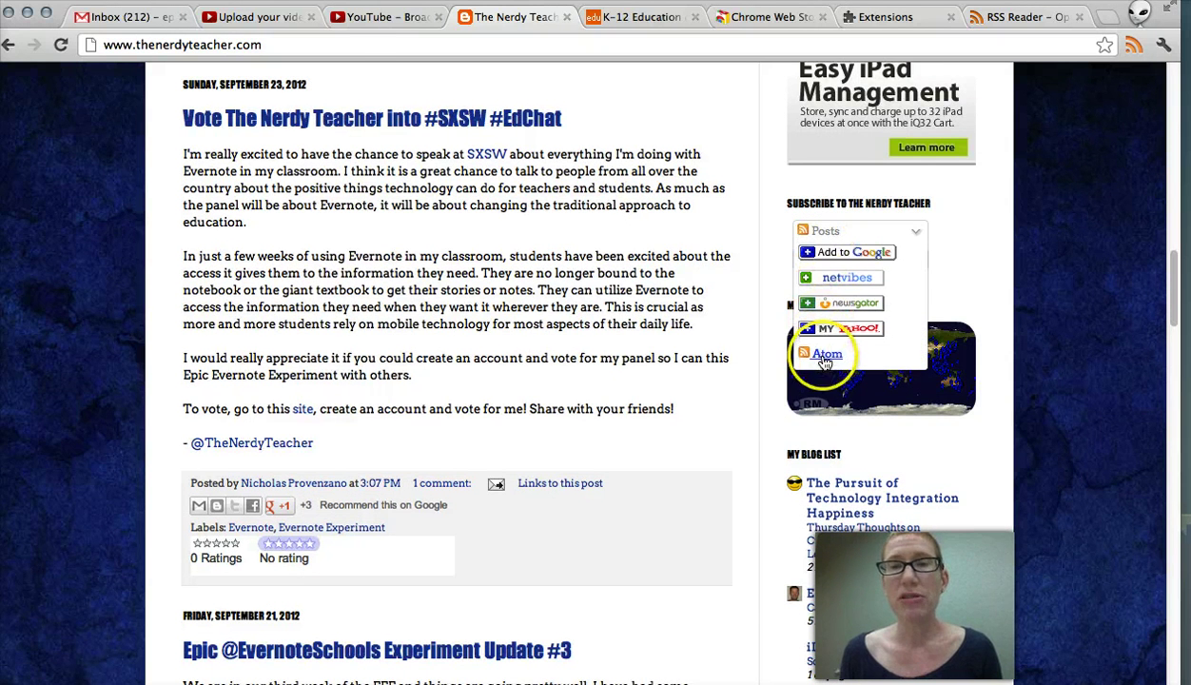
left_click(824, 353)
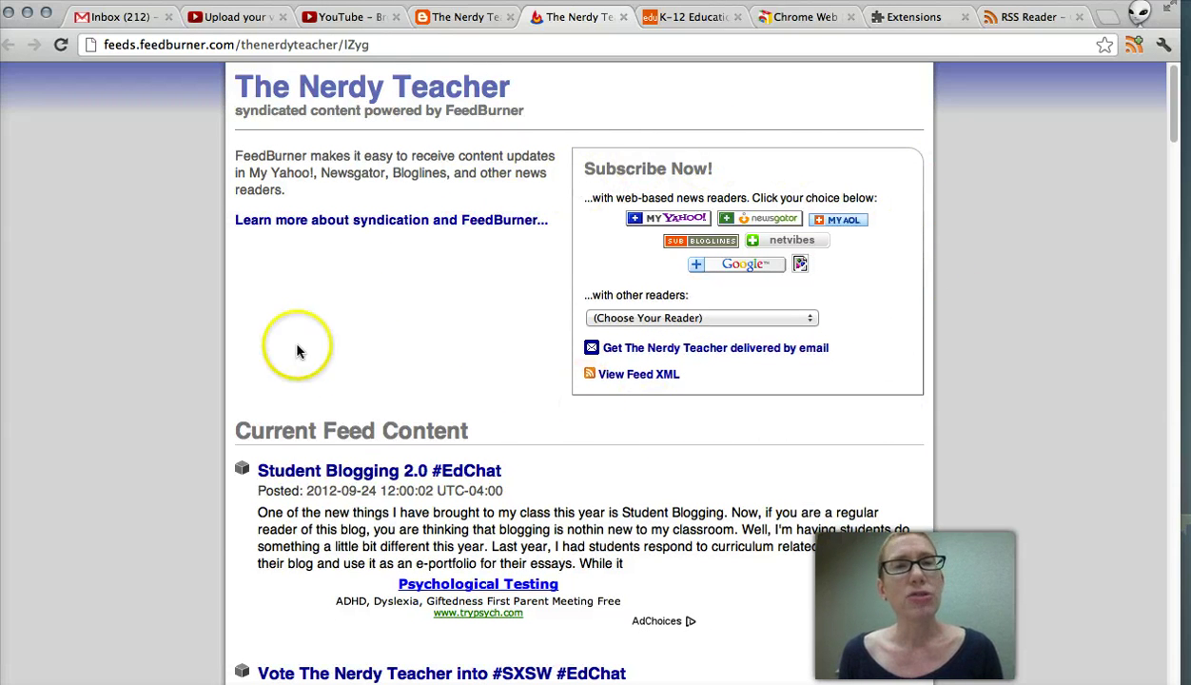
left_click(372, 50)
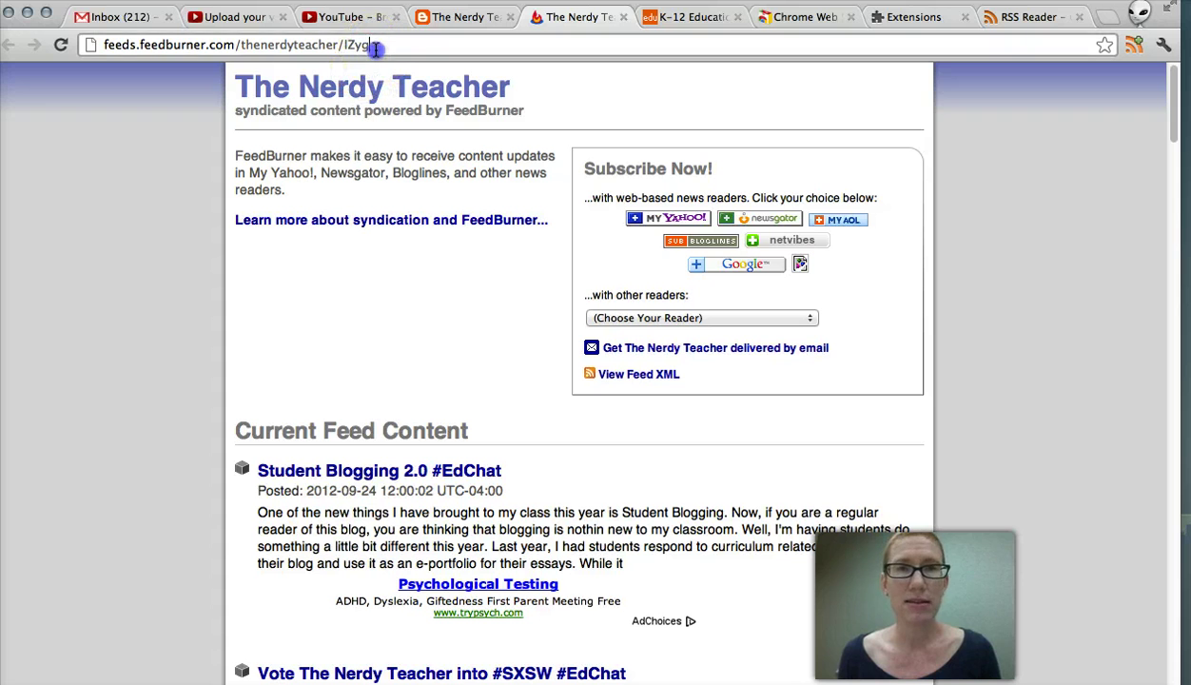
left_click(397, 54)
left_click(397, 53)
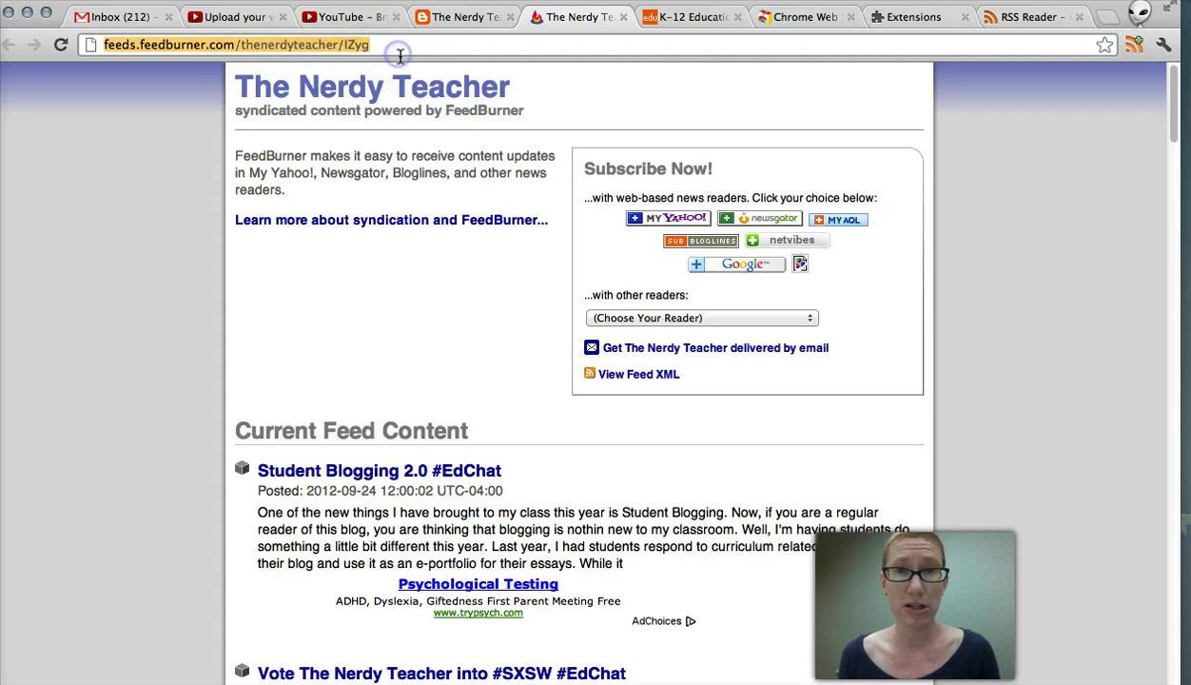
left_click(627, 378)
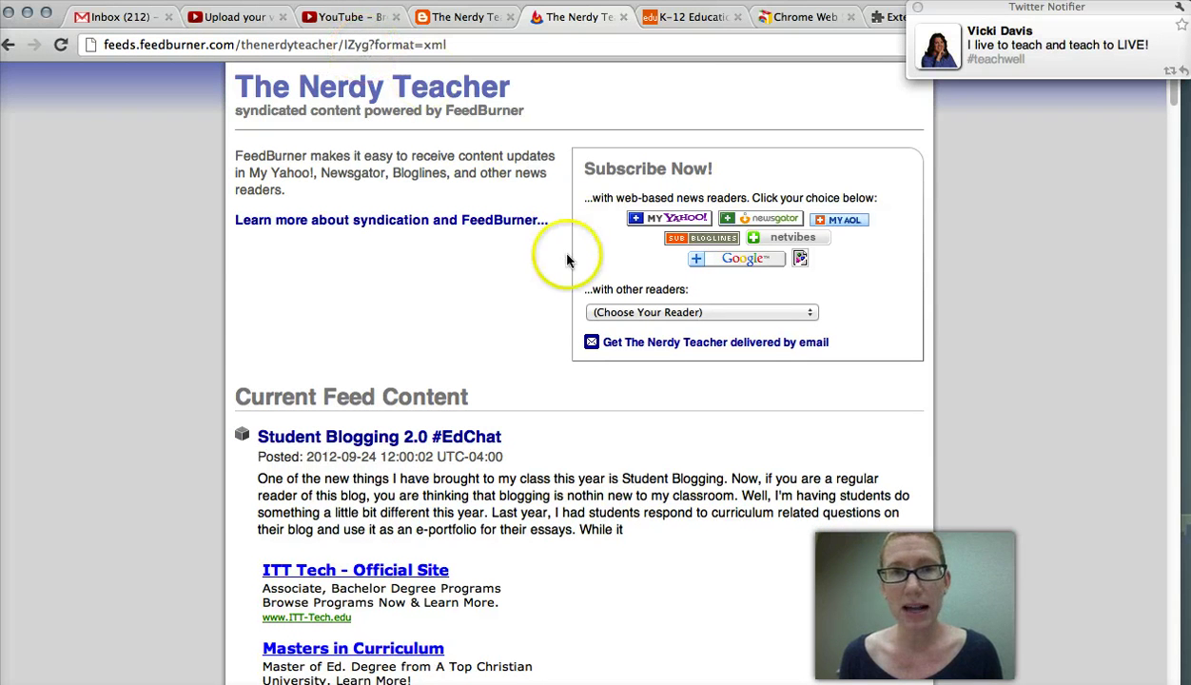
left_click(8, 45)
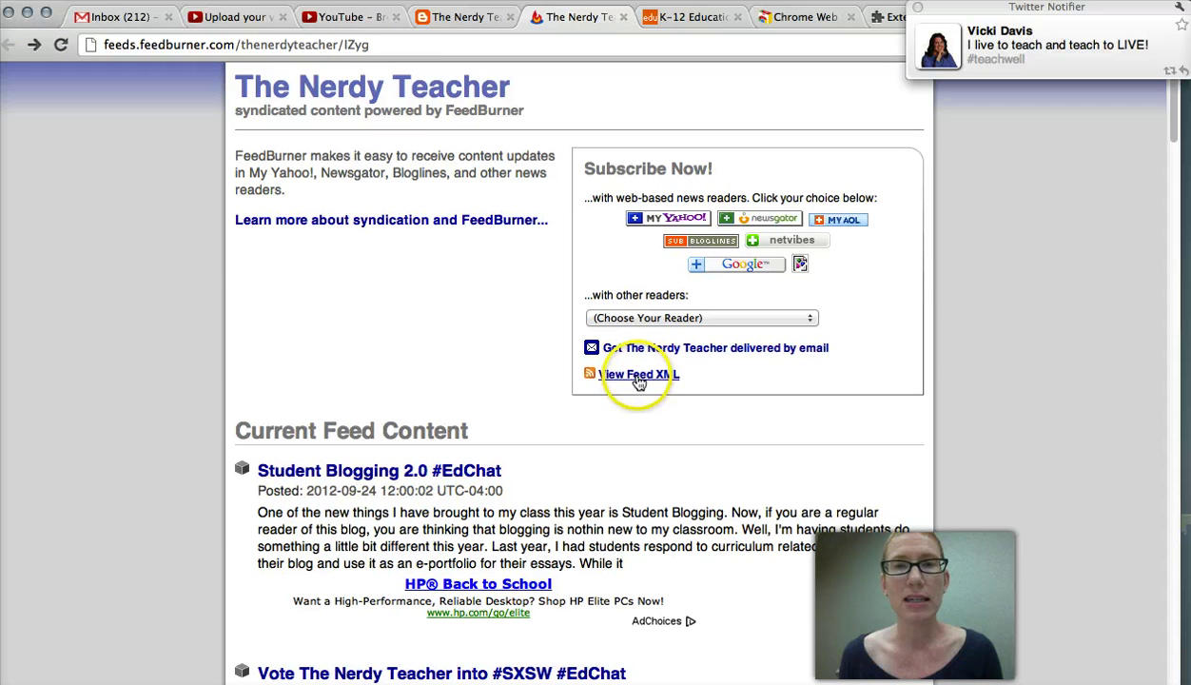
Open the XML version of The Nerdy Teacher feed and copy its full web address.
left_click(638, 377)
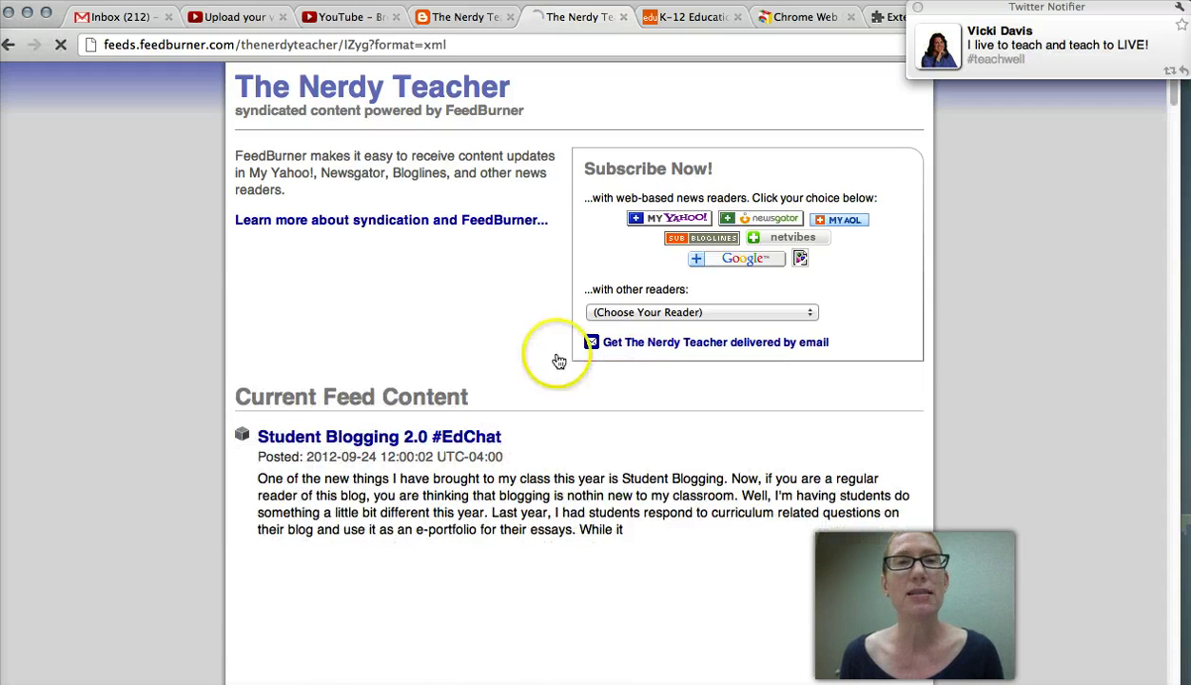
left_click(346, 48)
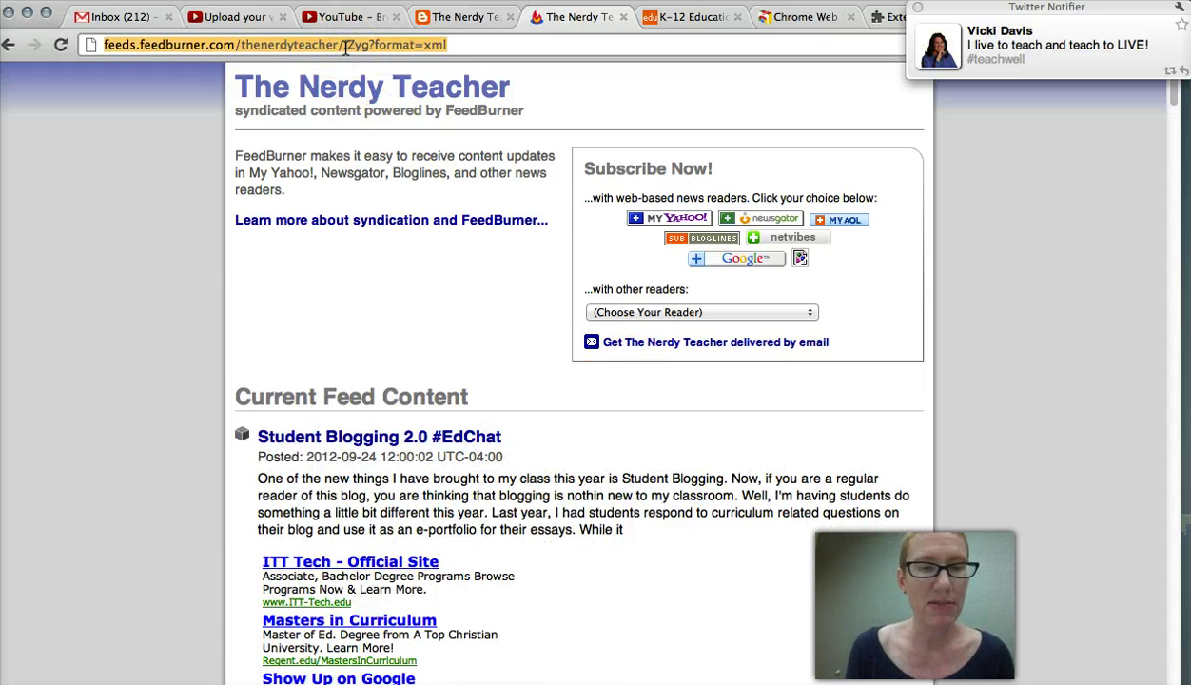
left_click(917, 7)
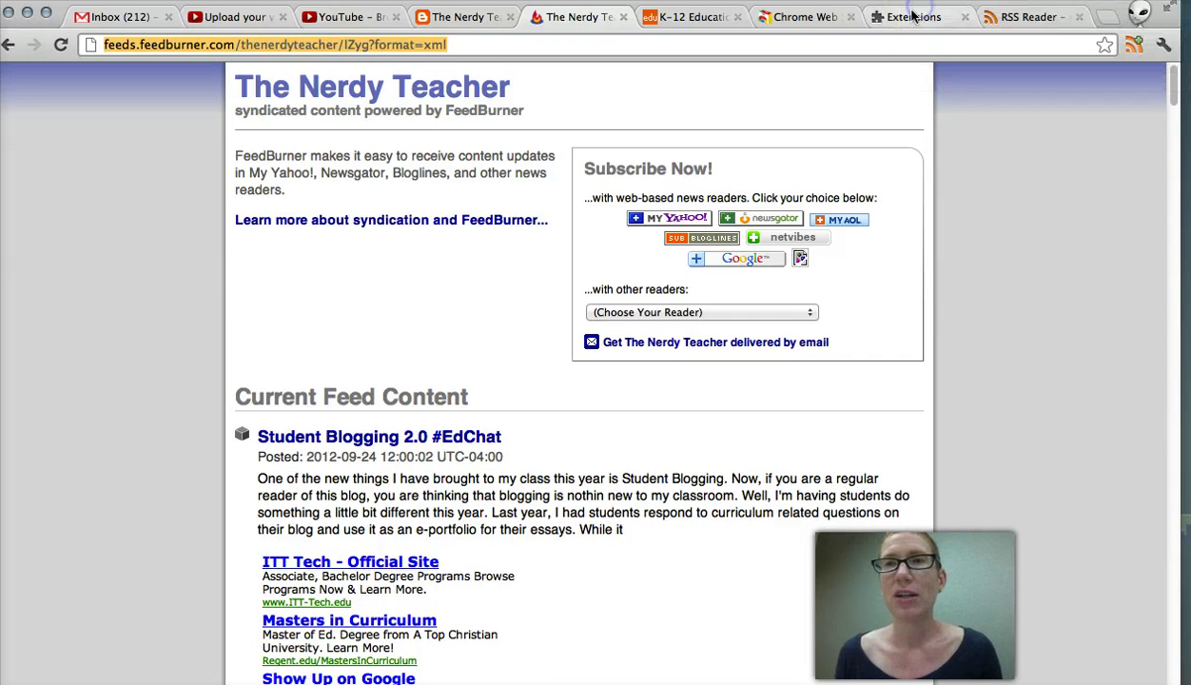
left_click(1014, 17)
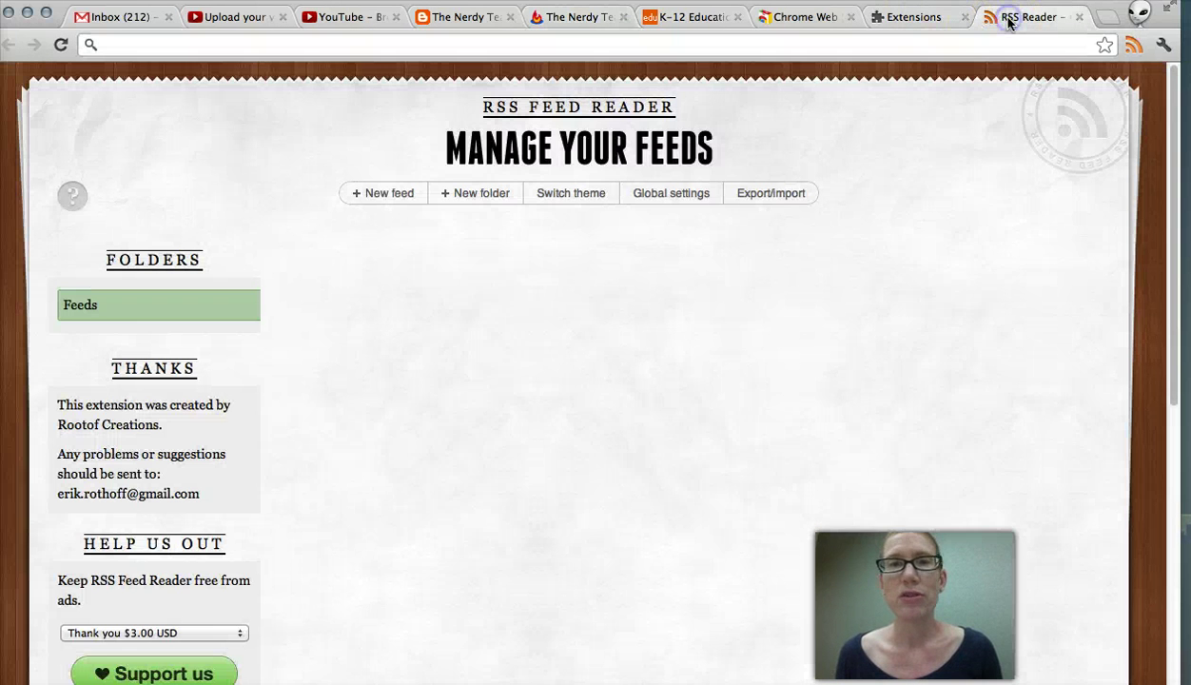
left_click(389, 196)
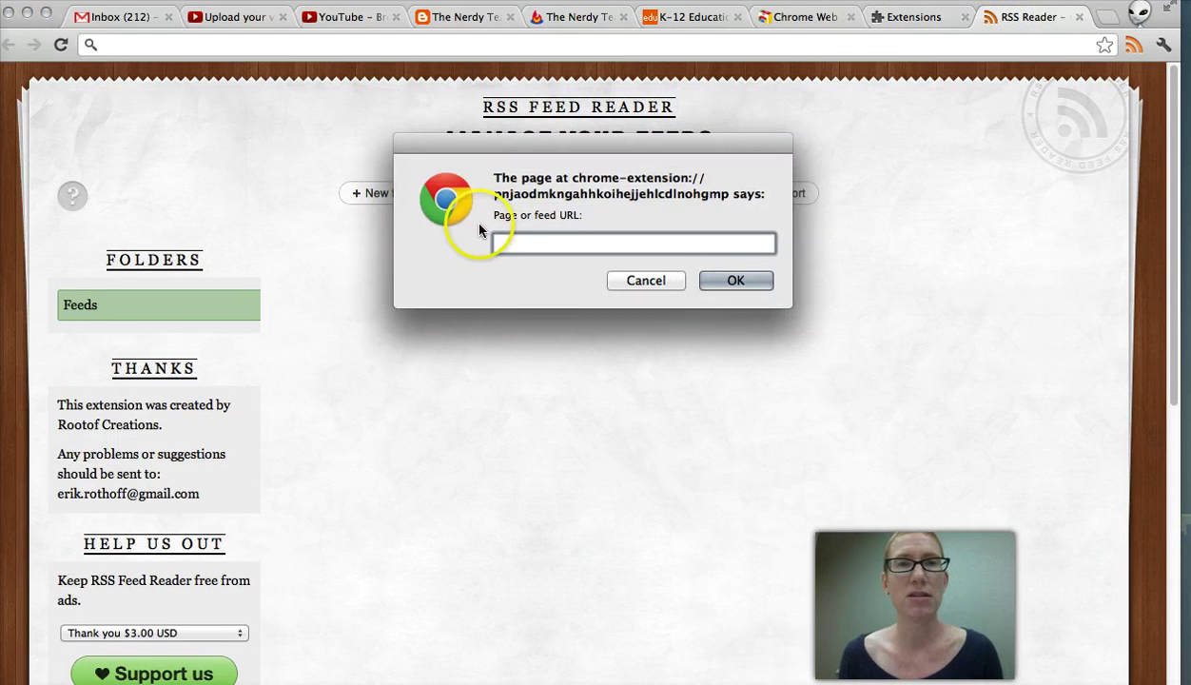
type("http://feeds.feedburner.com/thenerdyteacher/IZyg?format=xml")
left_click(718, 282)
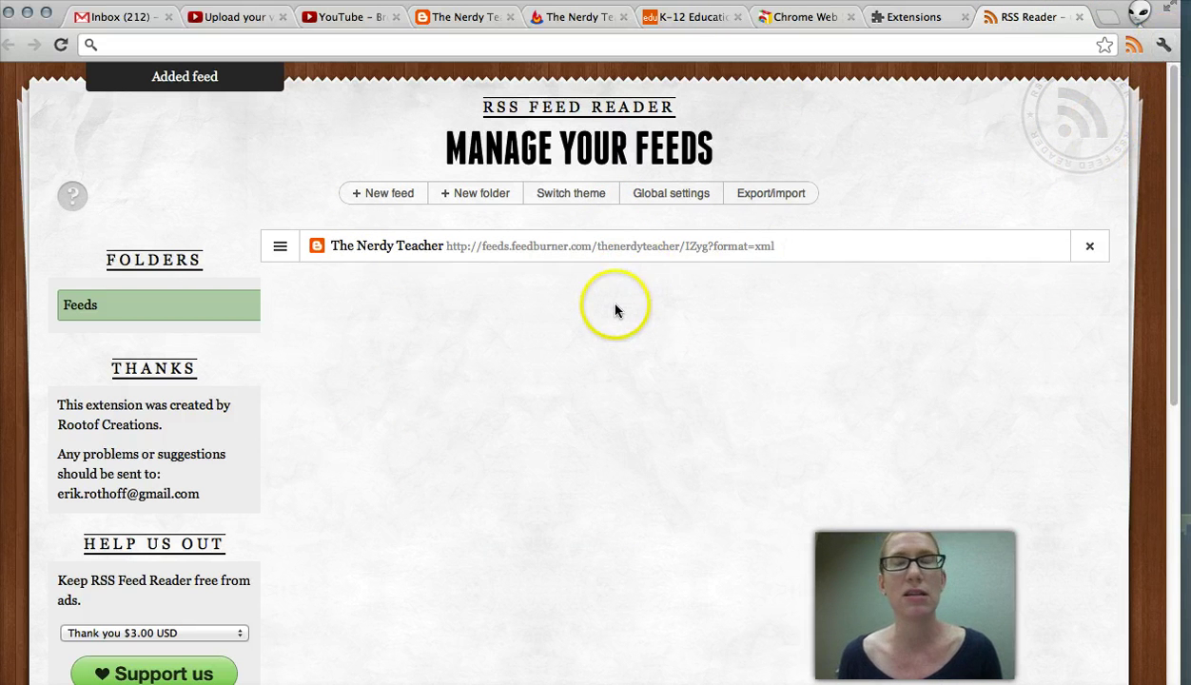
Close the feed management page and view The Nerdy Teacher's posts in the RSS Feed Reader extension, then return to its feed list.
left_click(1079, 17)
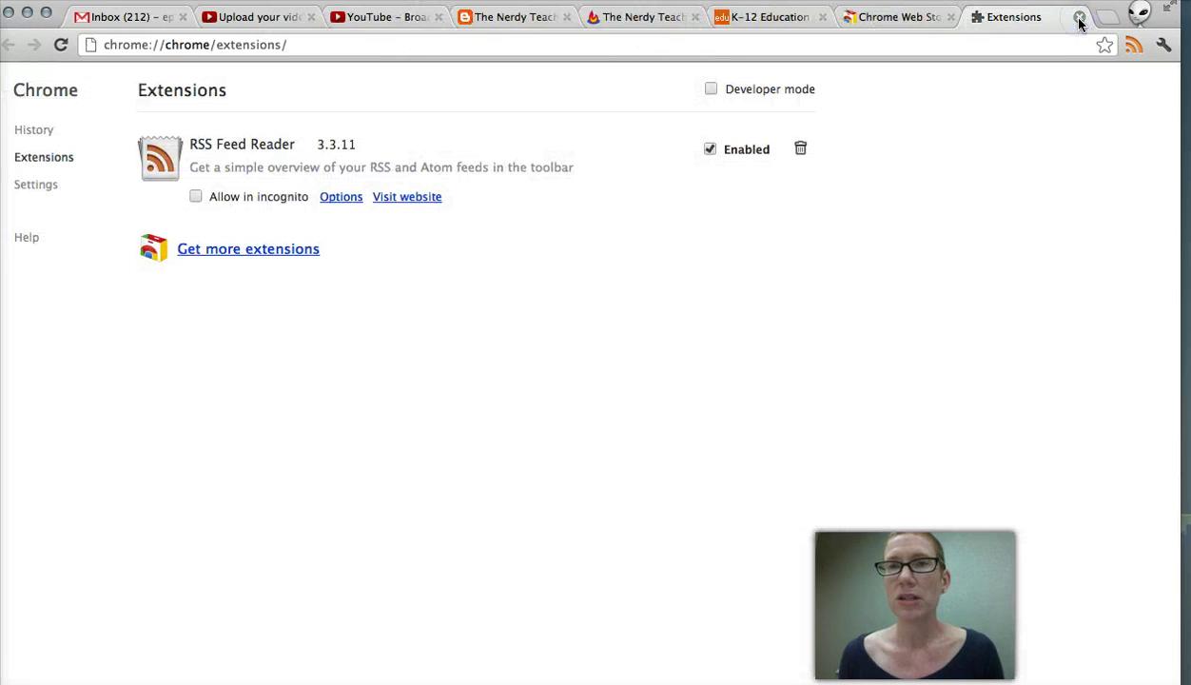
left_click(1128, 52)
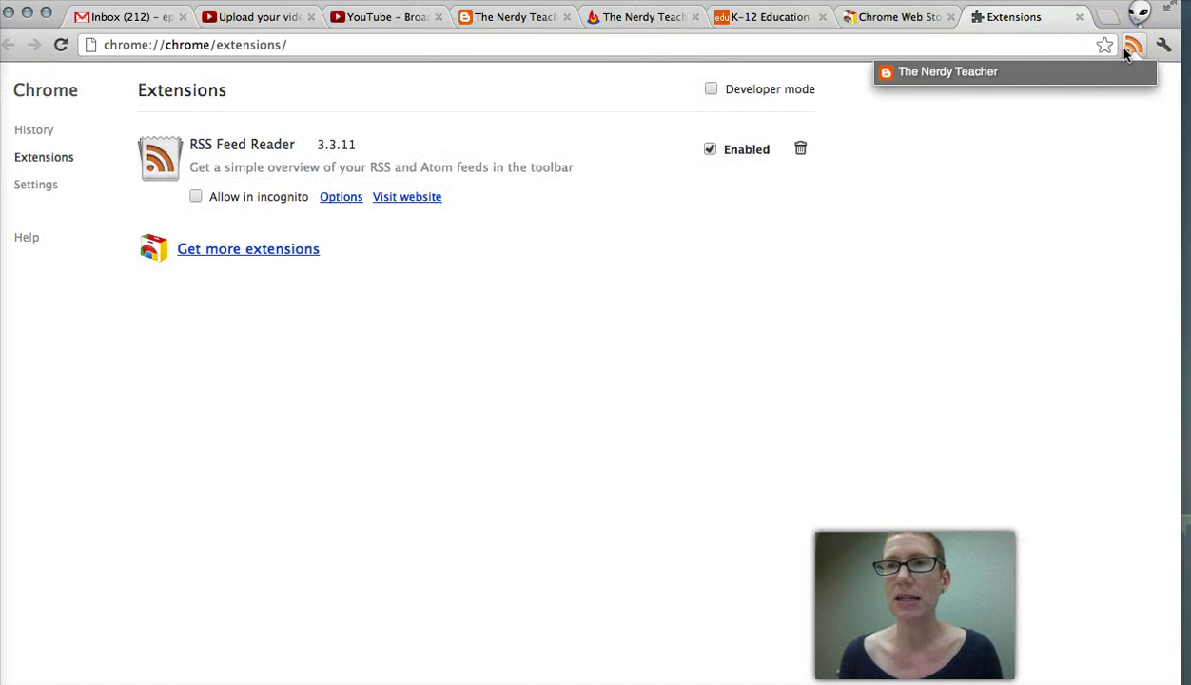
left_click(948, 76)
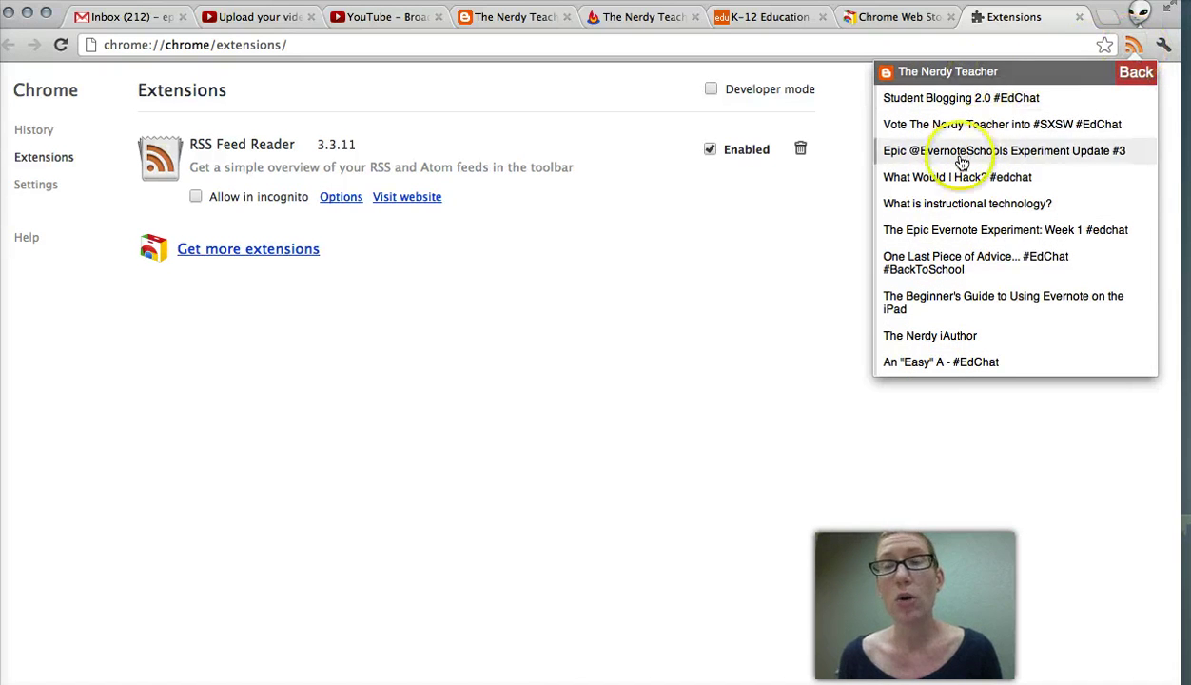
left_click(1136, 71)
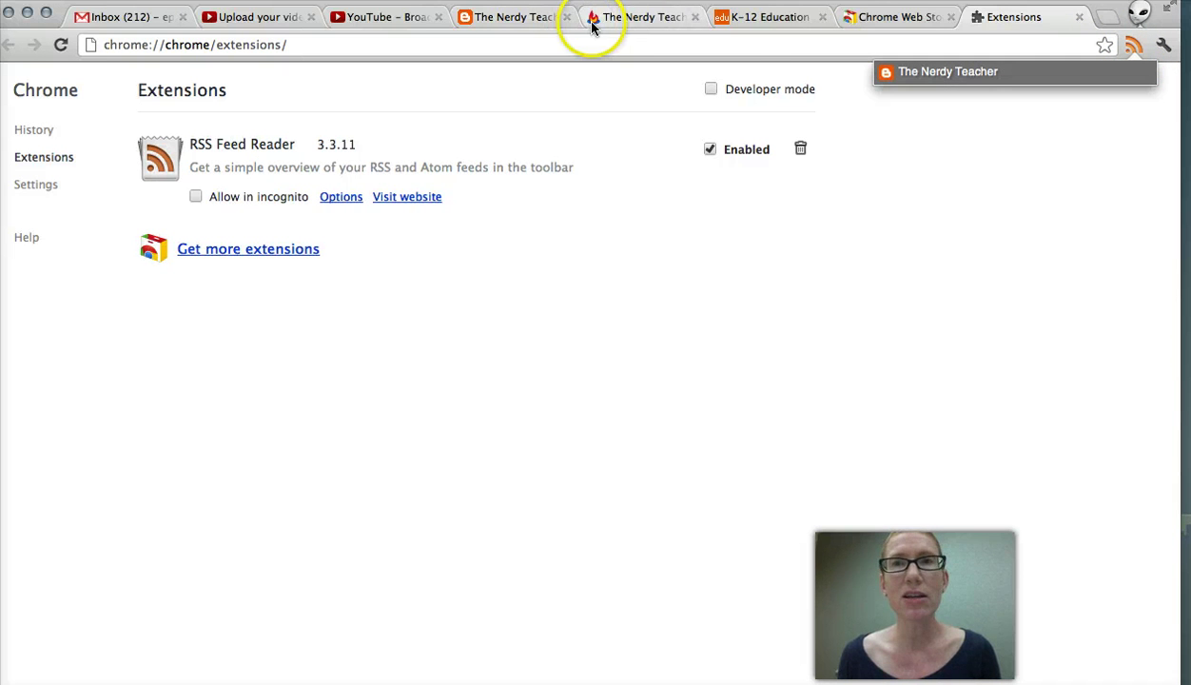
Go to the Edutopia site, find its RSS page, and open the Edutopia.org RSS feed.
left_click(764, 19)
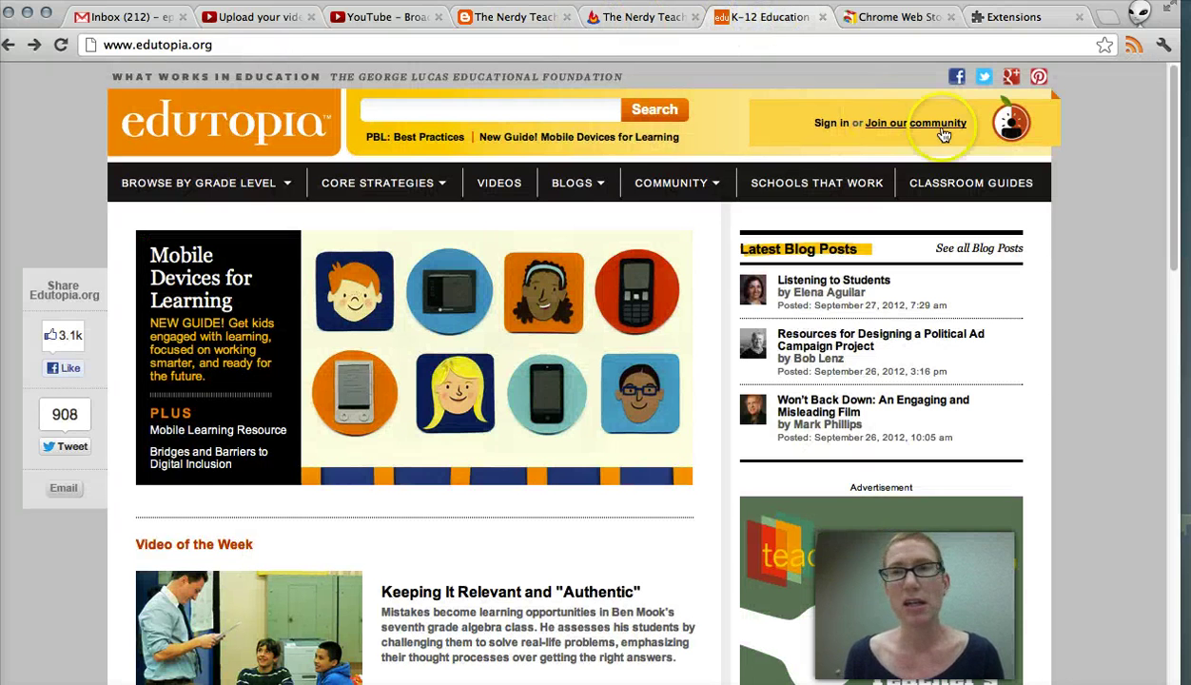
left_click_drag(1165, 96, 1162, 521)
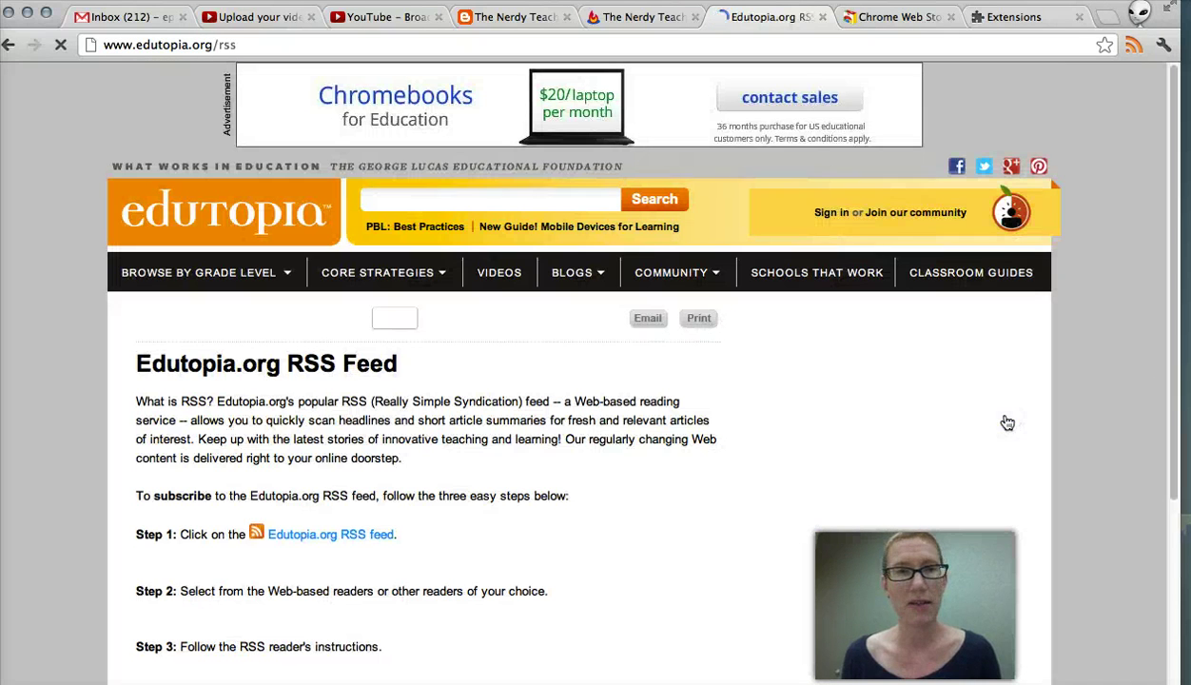
left_click(301, 538)
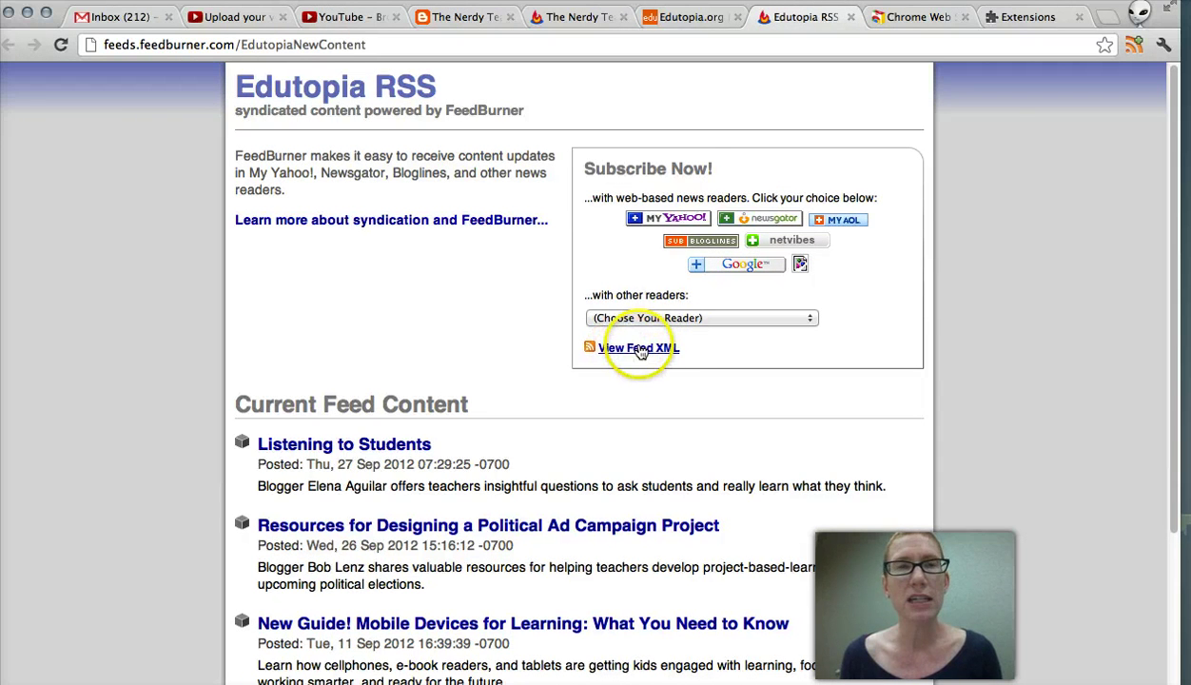
Open the XML version of the Edutopia RSS feed and copy its full web address.
left_click(636, 349)
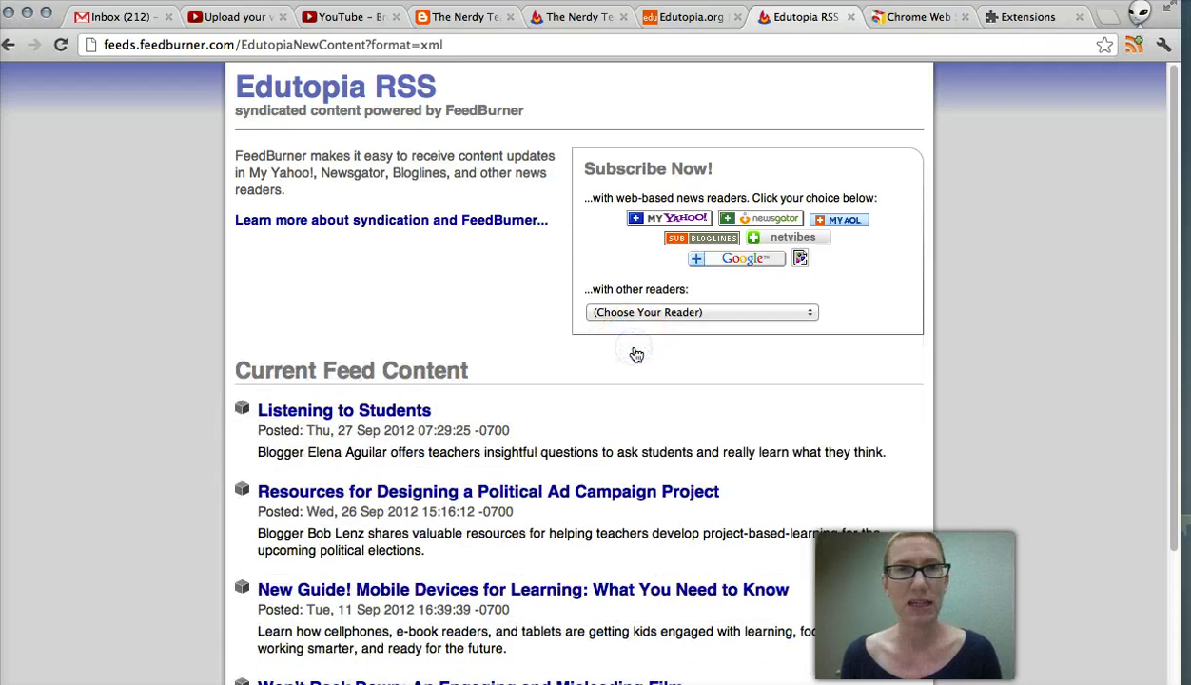
left_click(428, 44)
key("super+c")
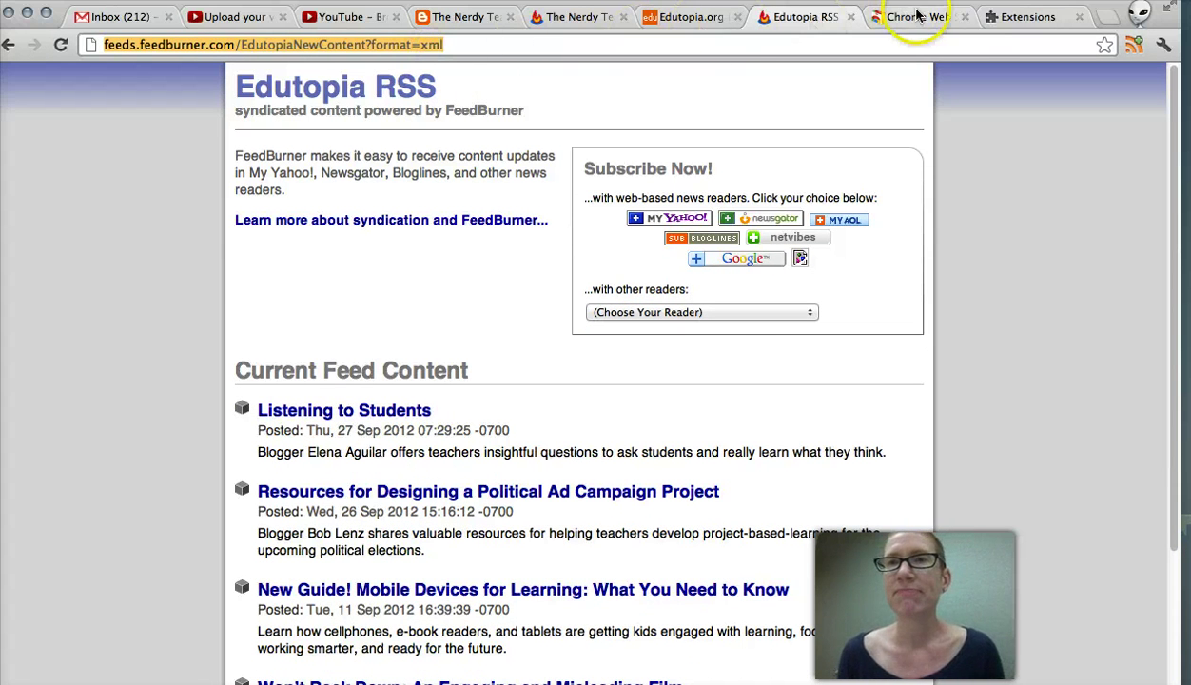
Return to Chrome's Extensions page and open the options of the RSS Feed Reader extension.
left_click(1002, 24)
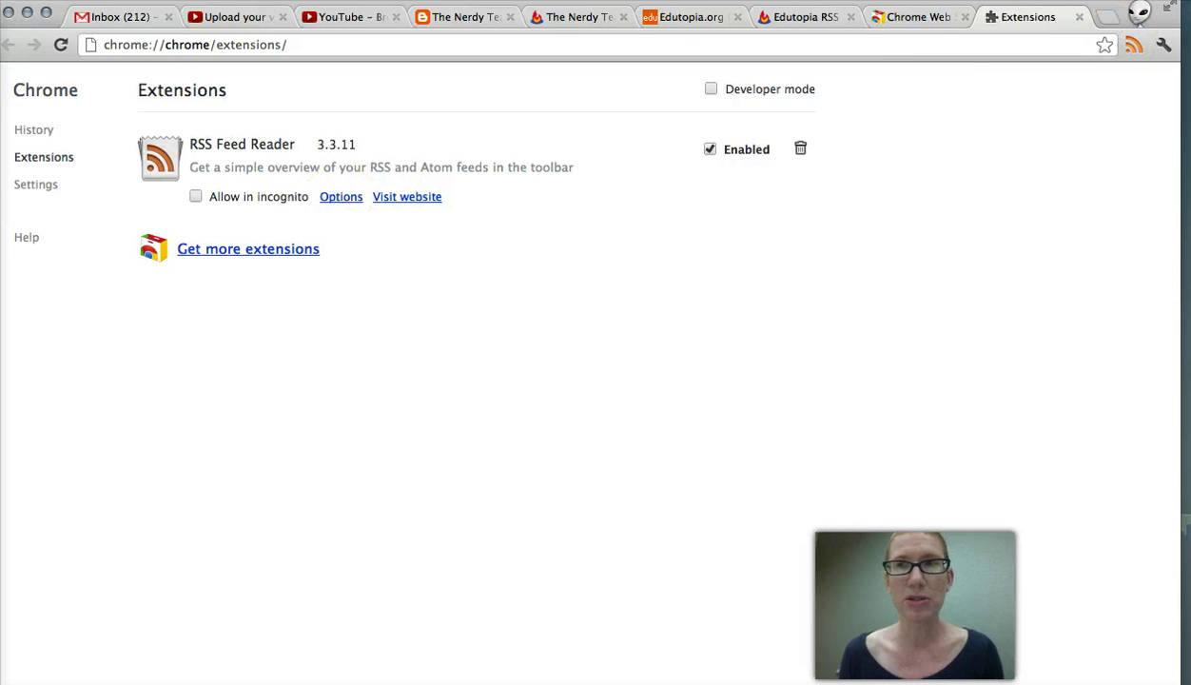
left_click(1163, 48)
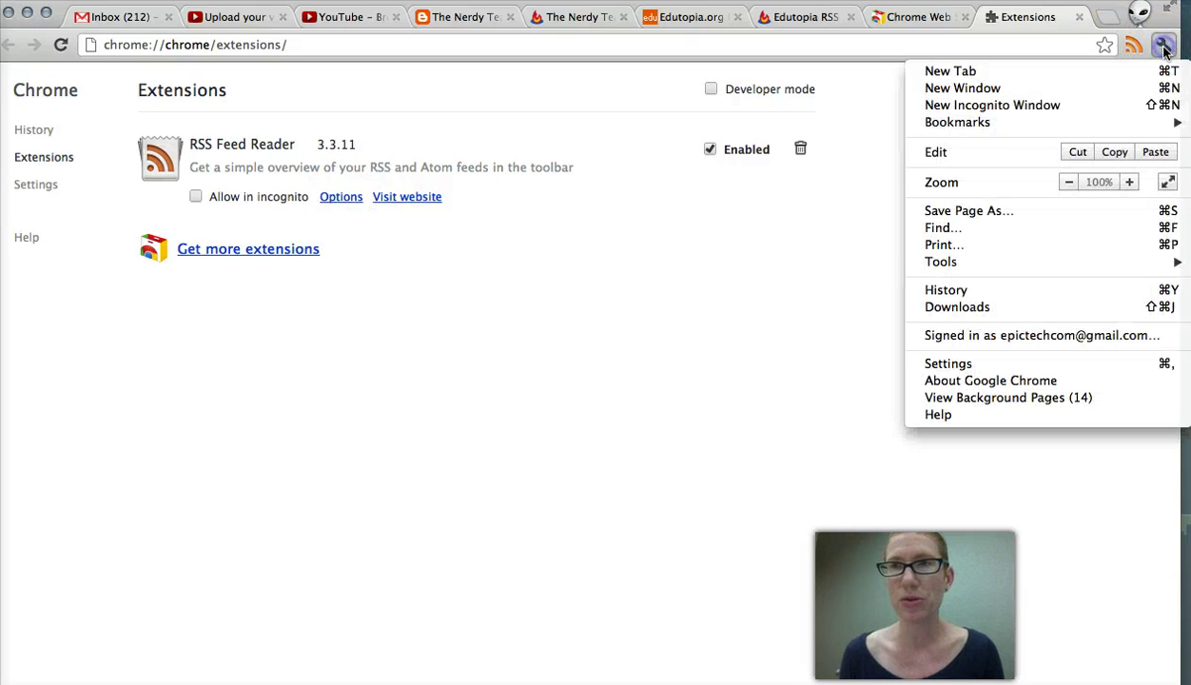
left_click(940, 261)
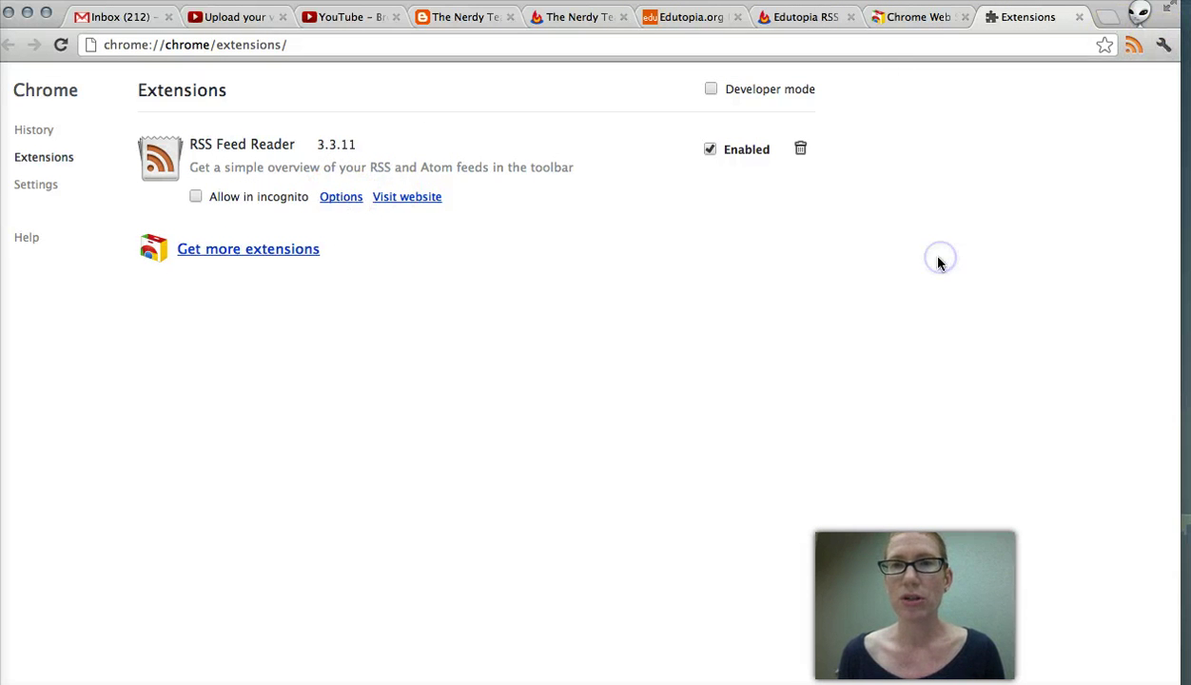
left_click(1162, 46)
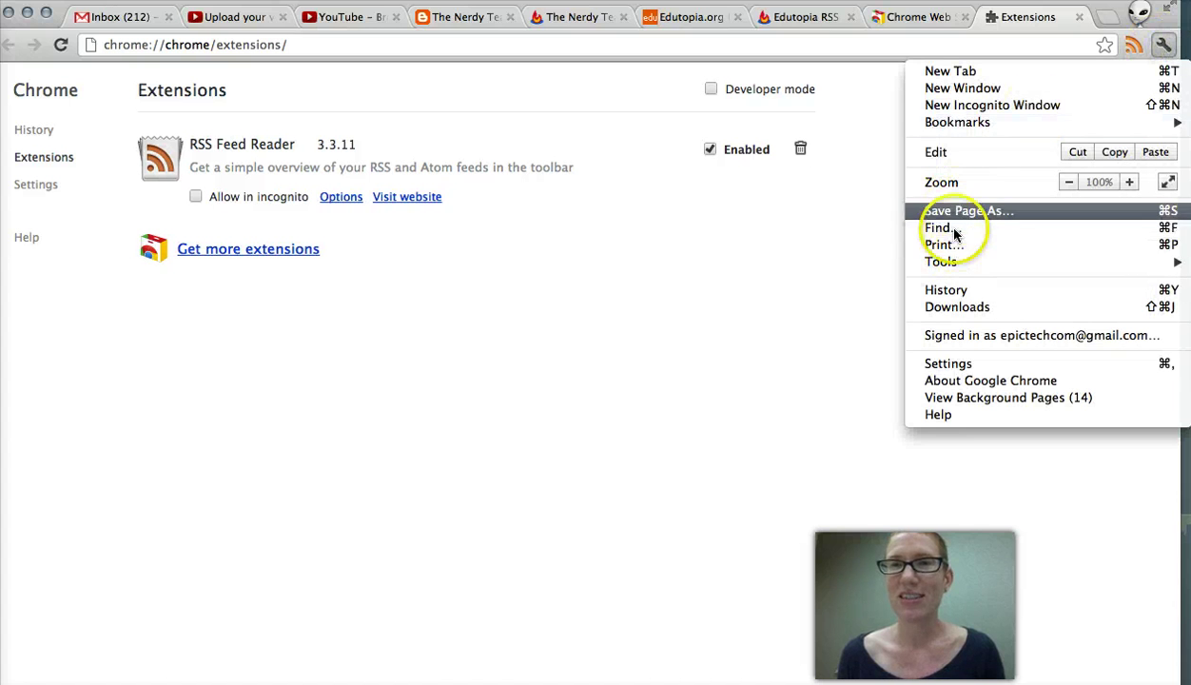
mouse_move(951, 263)
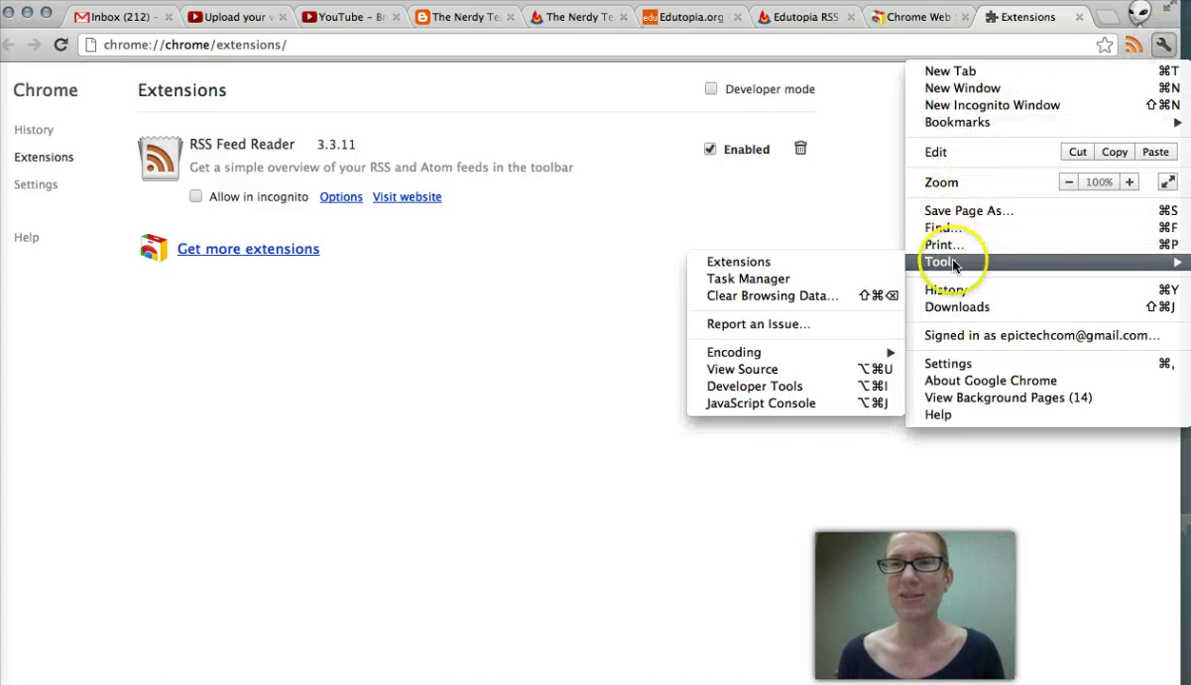
left_click(814, 265)
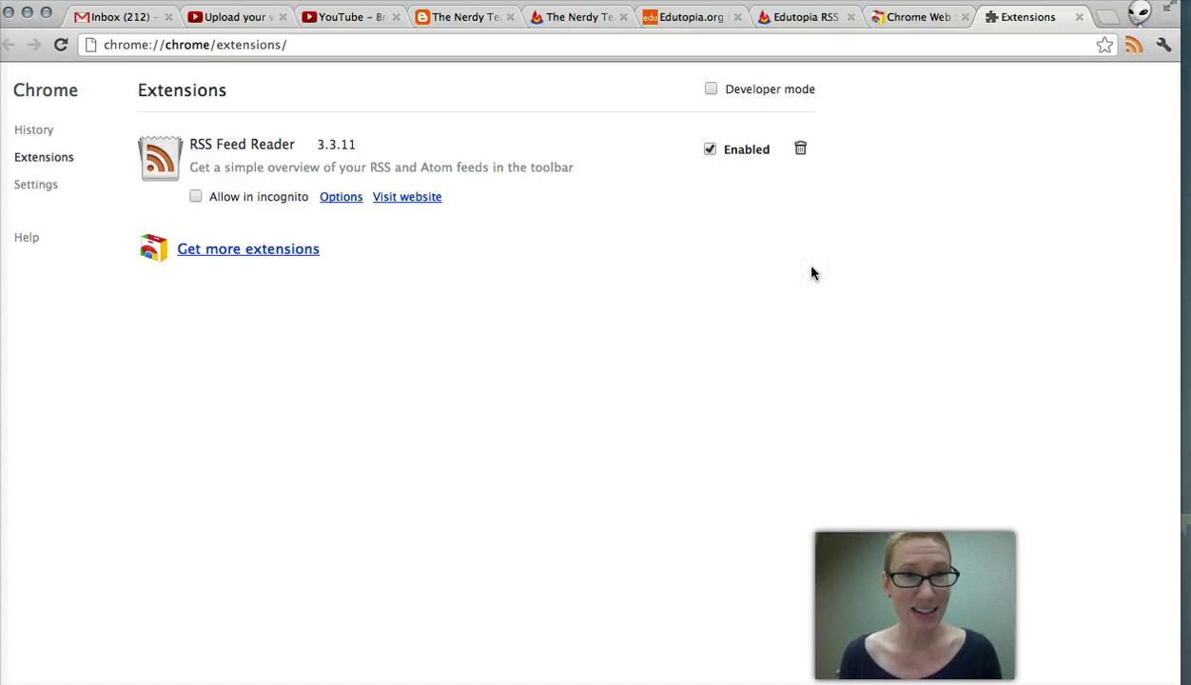
left_click(342, 198)
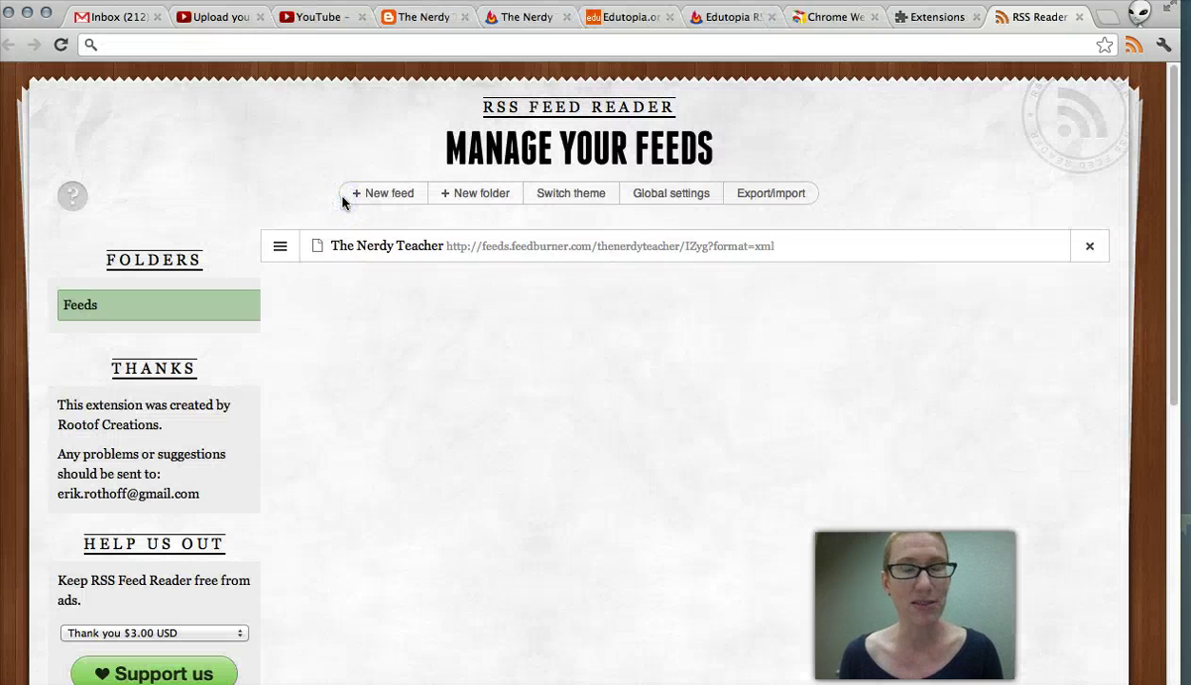
left_click(389, 196)
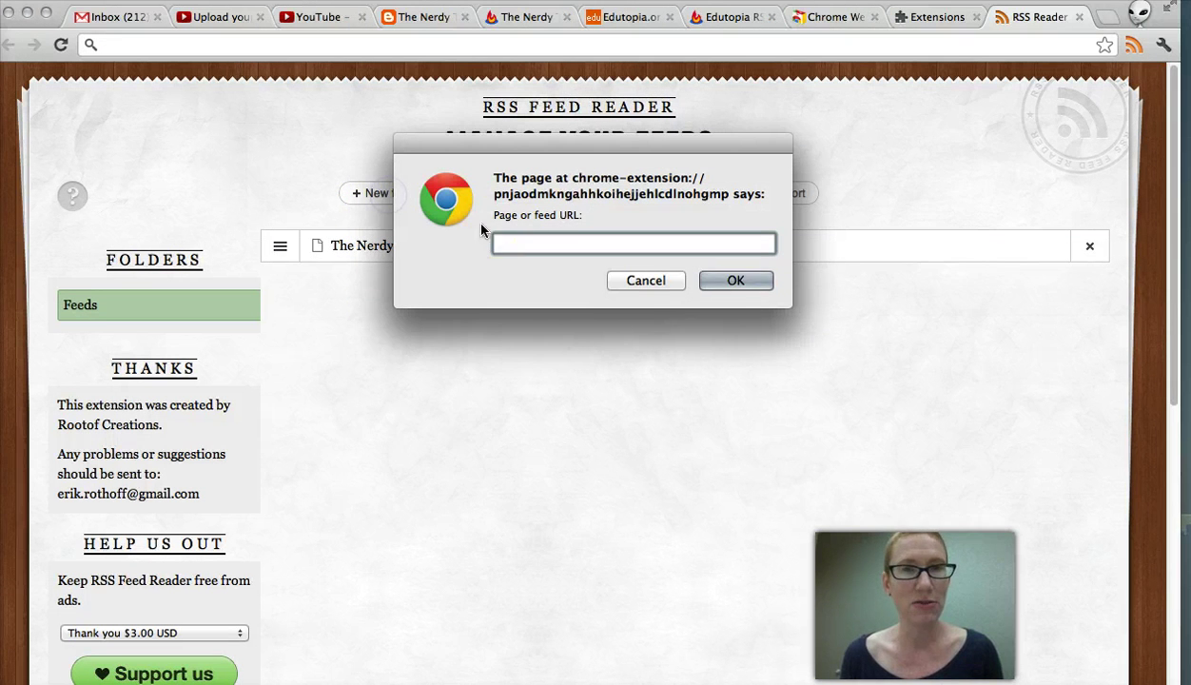
key("super+v")
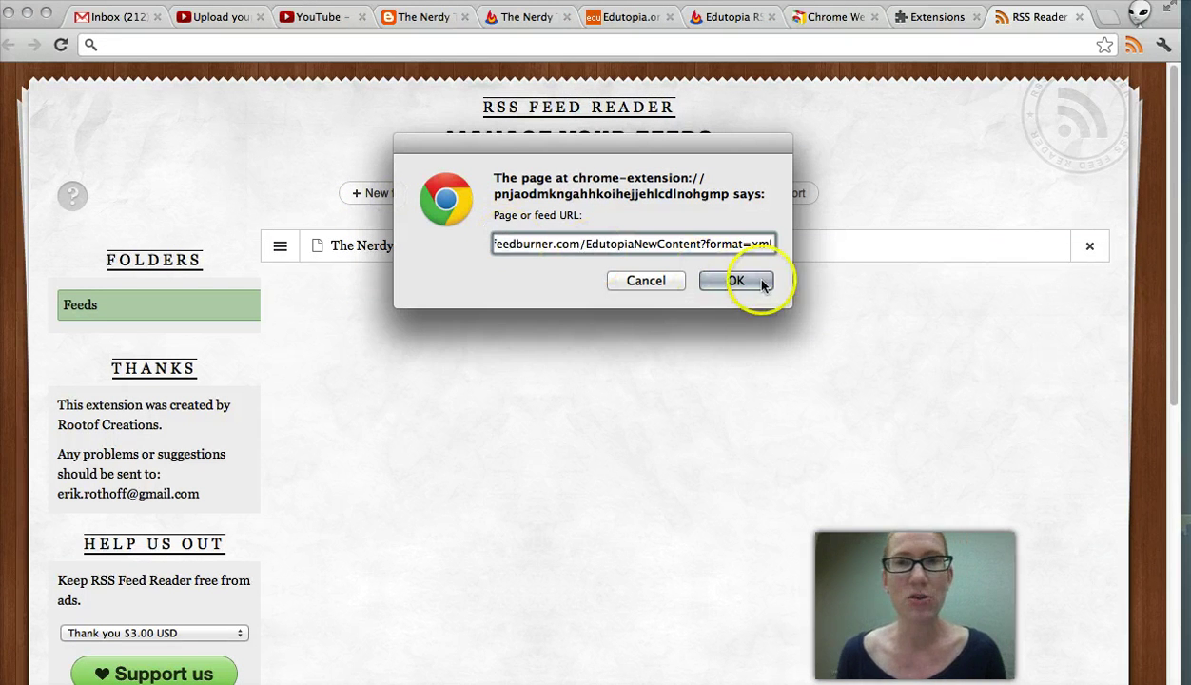
left_click(750, 284)
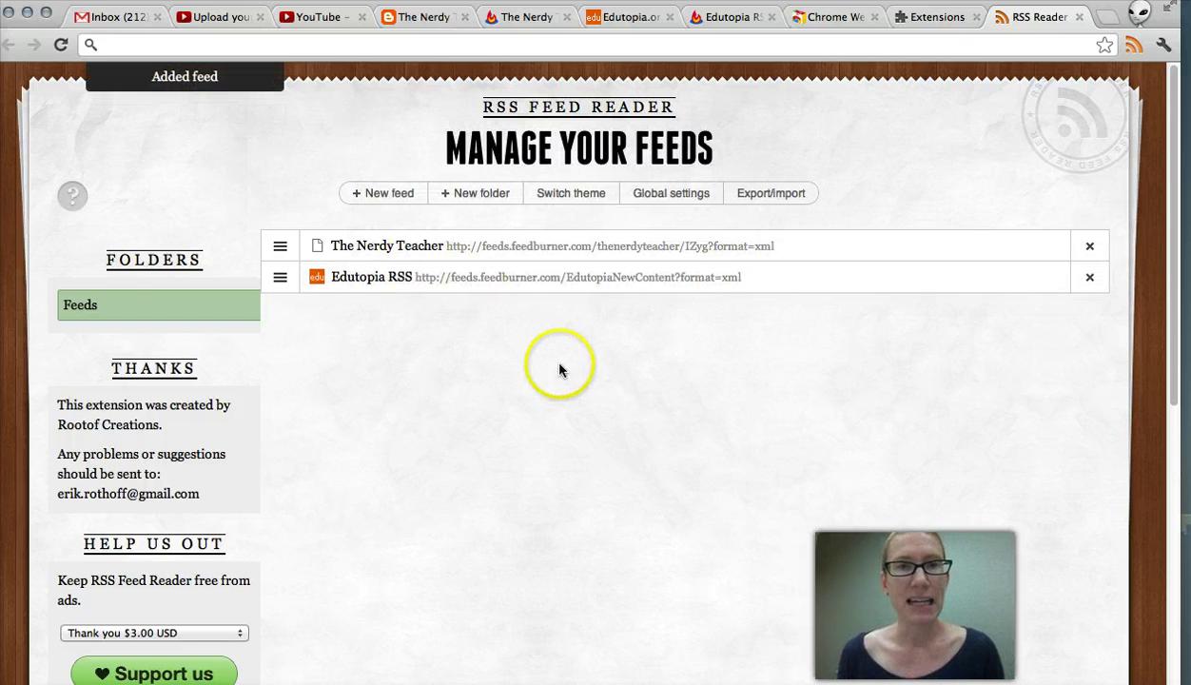
Close the feed management, Extensions, Chrome Web Store and FeedBurner Edutopia RSS pages.
left_click(1079, 17)
left_click(1077, 18)
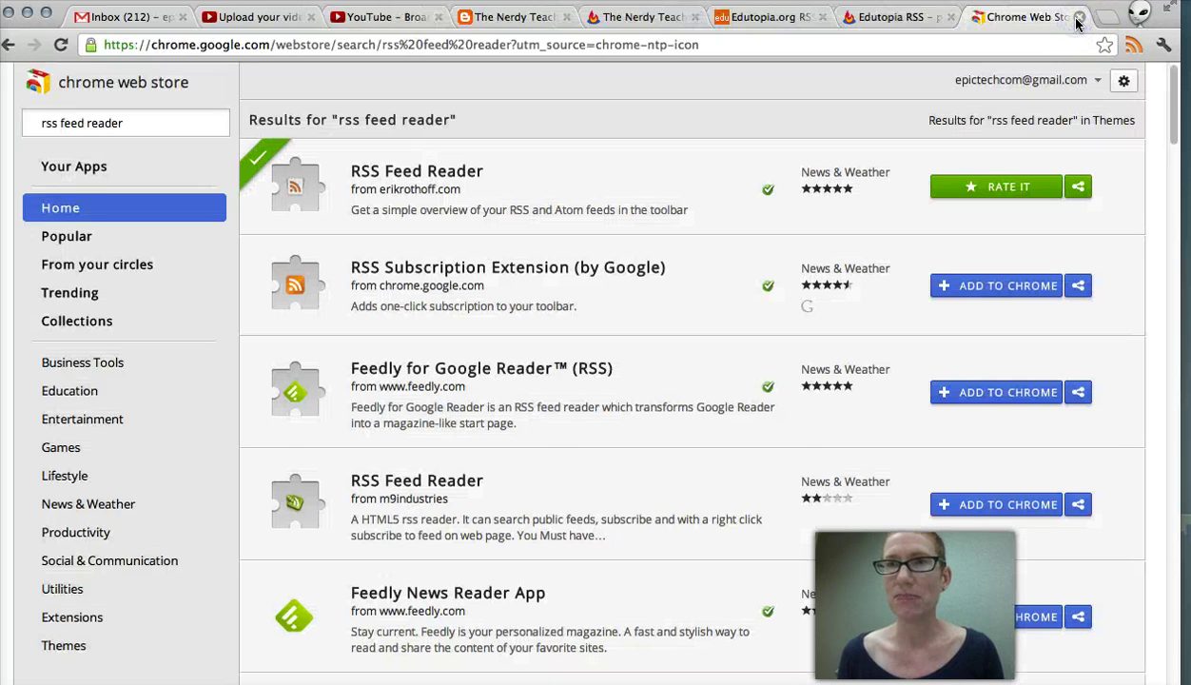
left_click(1078, 18)
left_click(1078, 18)
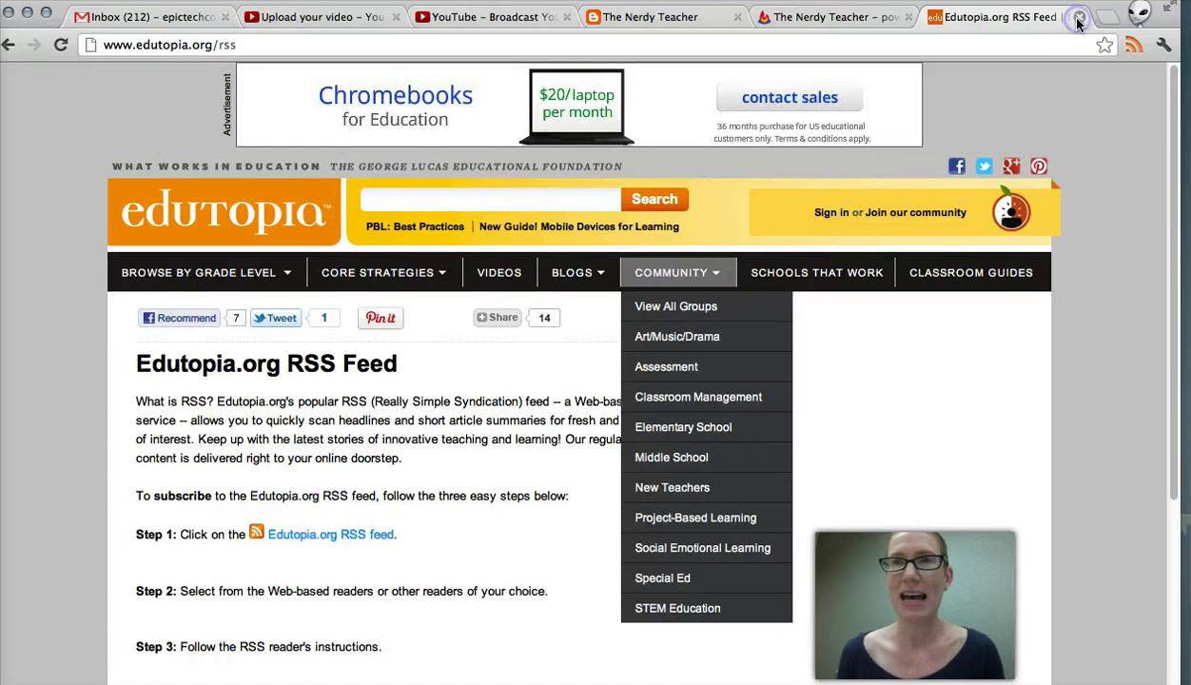
View the Edutopia RSS posts in the RSS Feed Reader extension, and then The Nerdy Teacher's posts.
left_click(1133, 47)
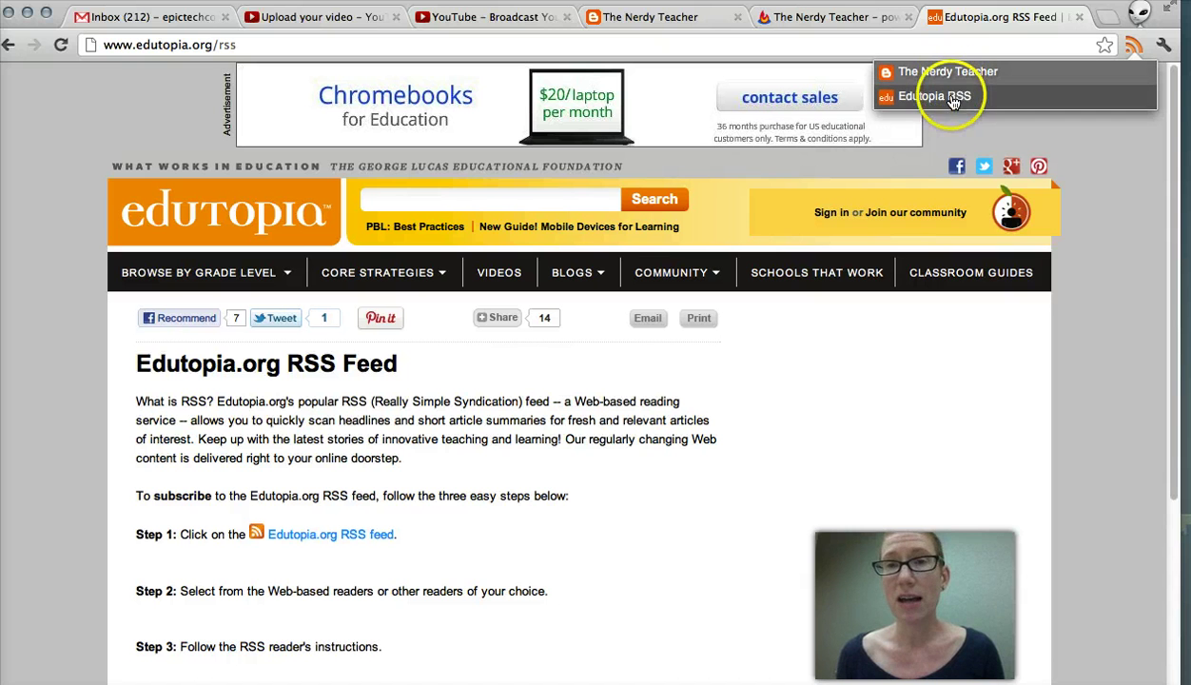
left_click(952, 98)
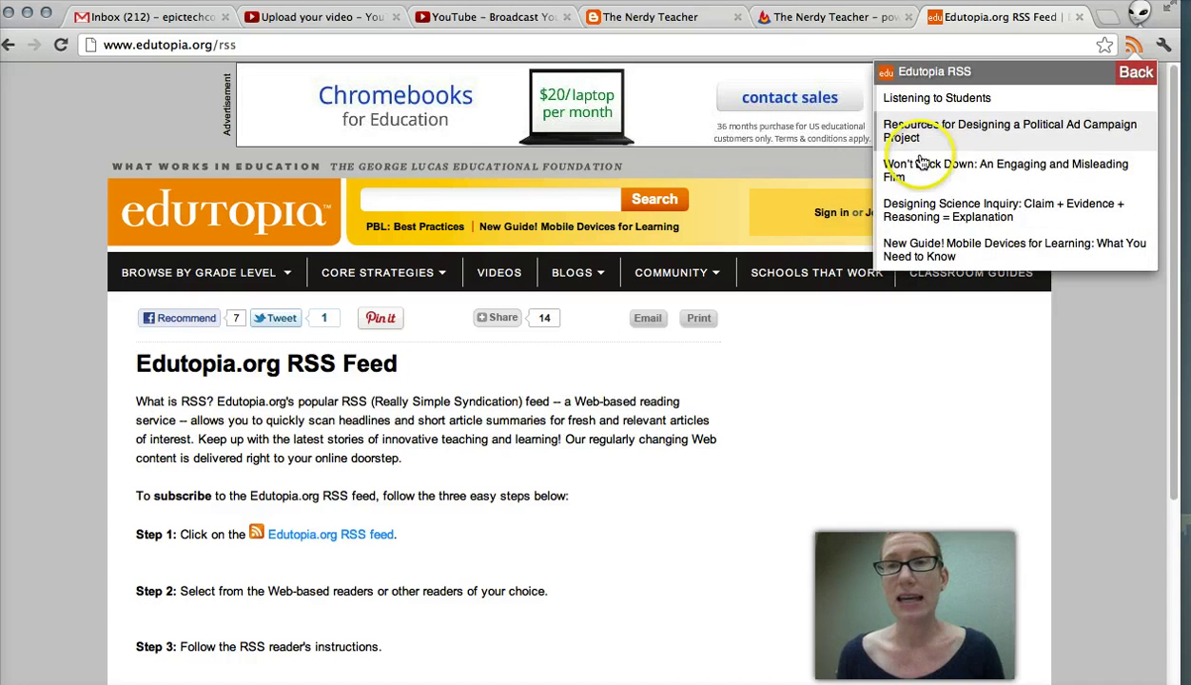
left_click(1147, 76)
left_click(991, 74)
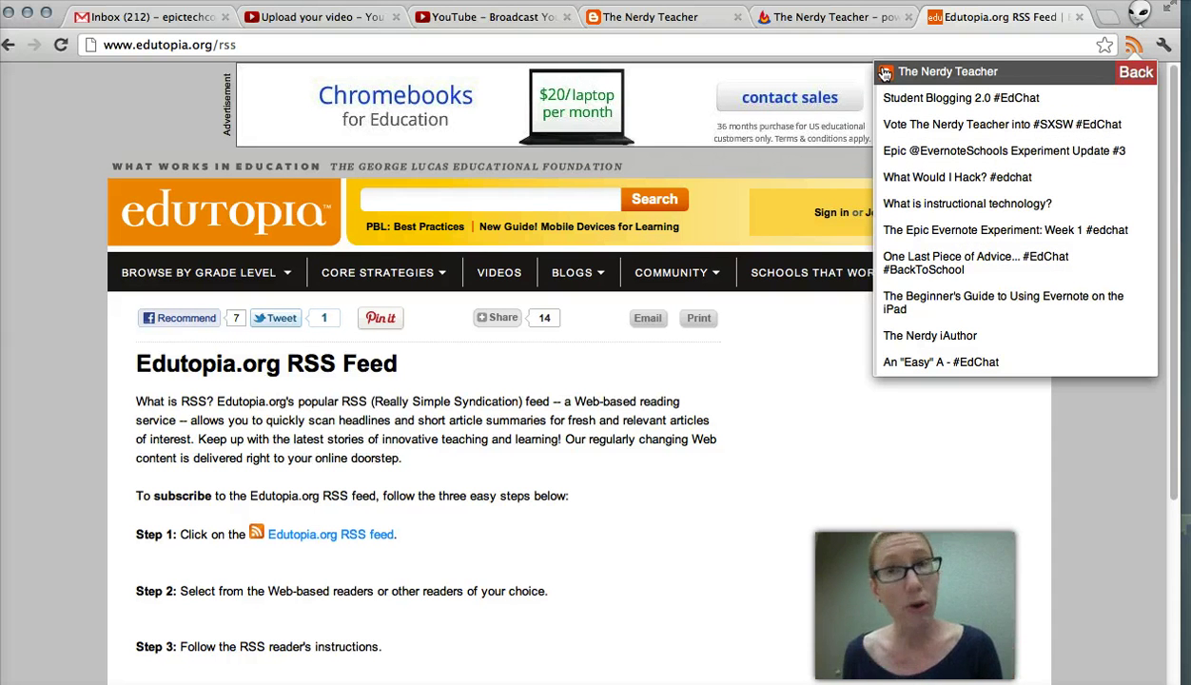
left_click(1118, 41)
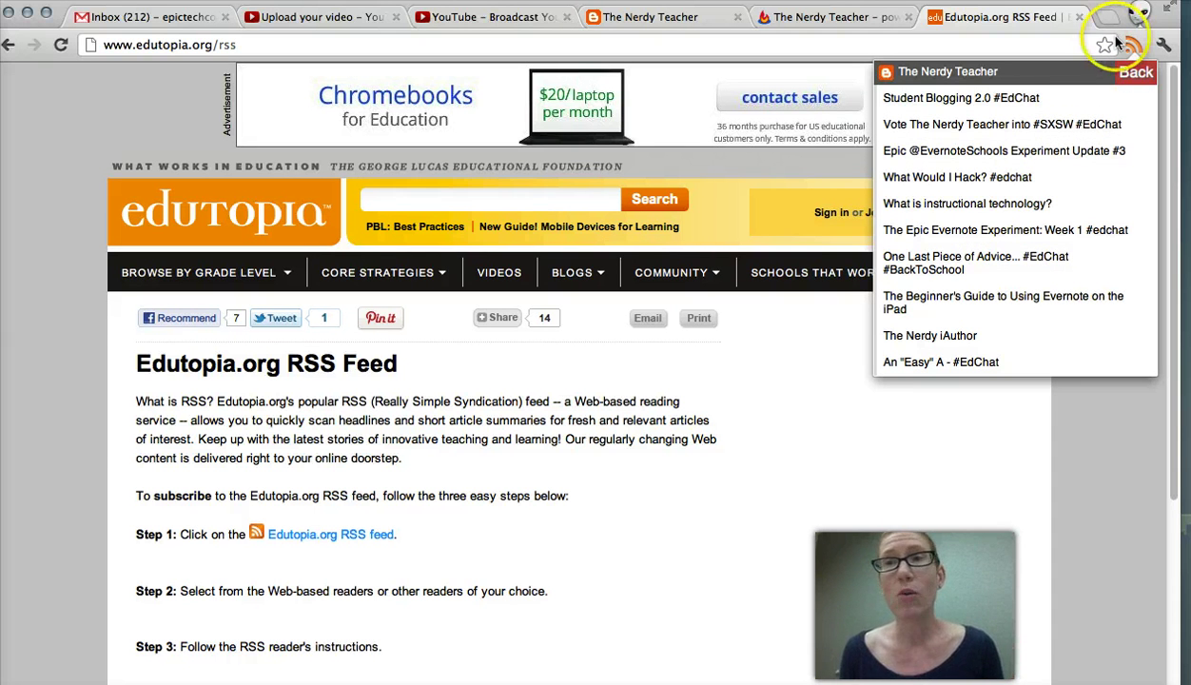